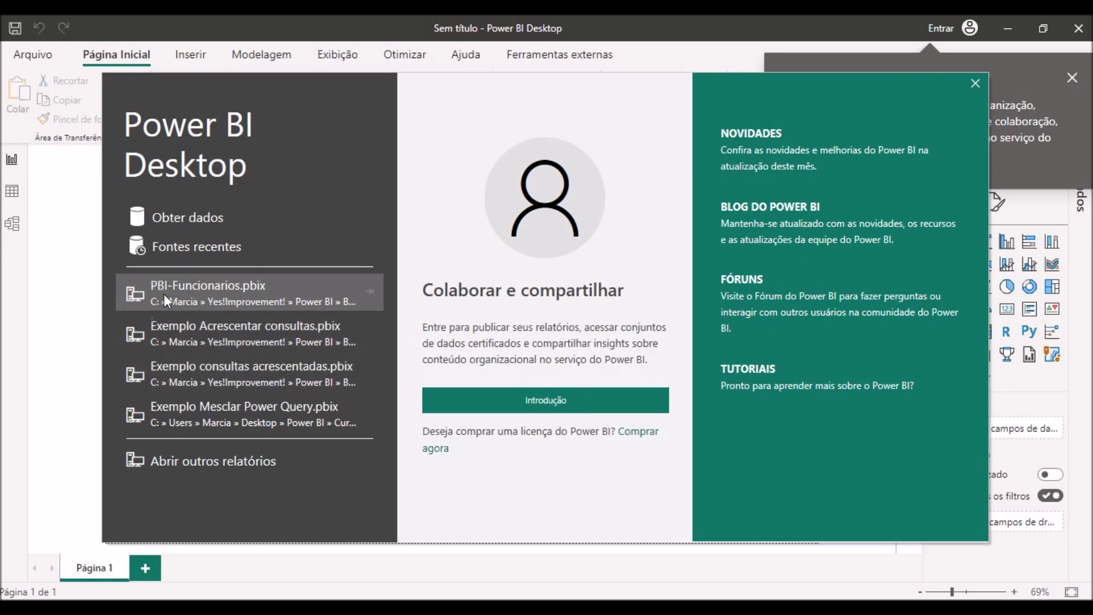
Open the recent report PBI-Funcionarios.pbix and display the BaseCargos table's rows in data view.
{"action": "left_click", "coordinate": [183, 286]}
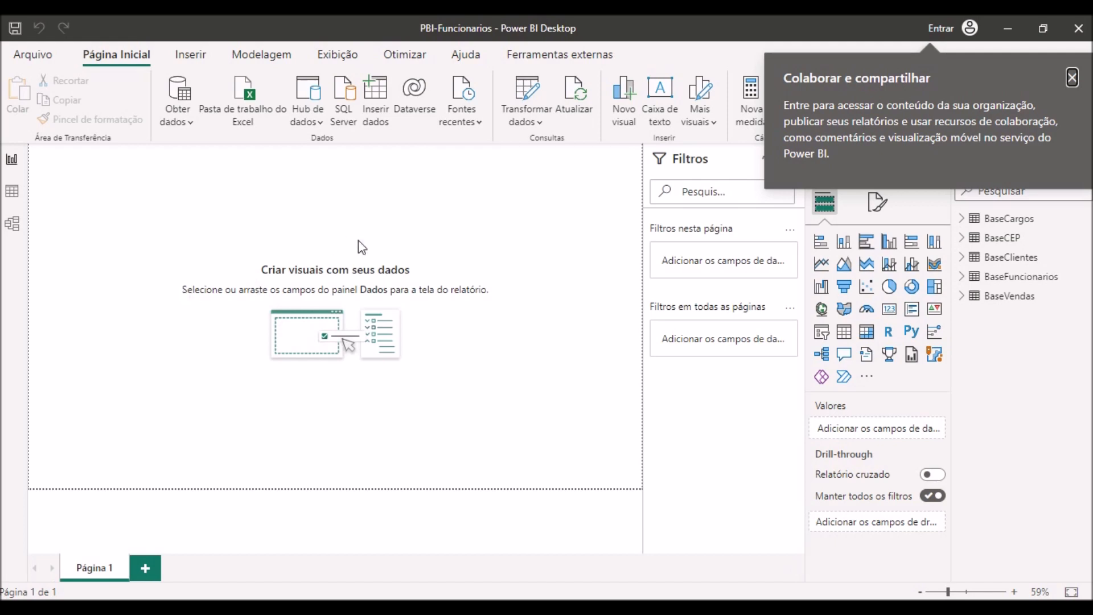
{"action": "left_click", "coordinate": [1072, 77]}
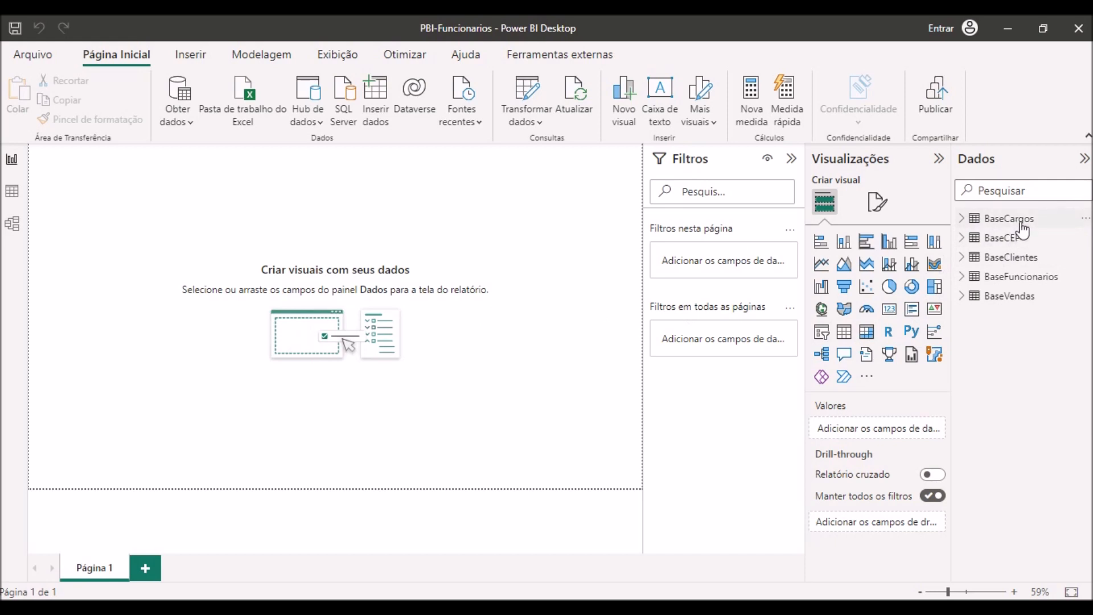
{"action": "mouse_move", "coordinate": [1023, 229]}
{"action": "left_click", "coordinate": [12, 194]}
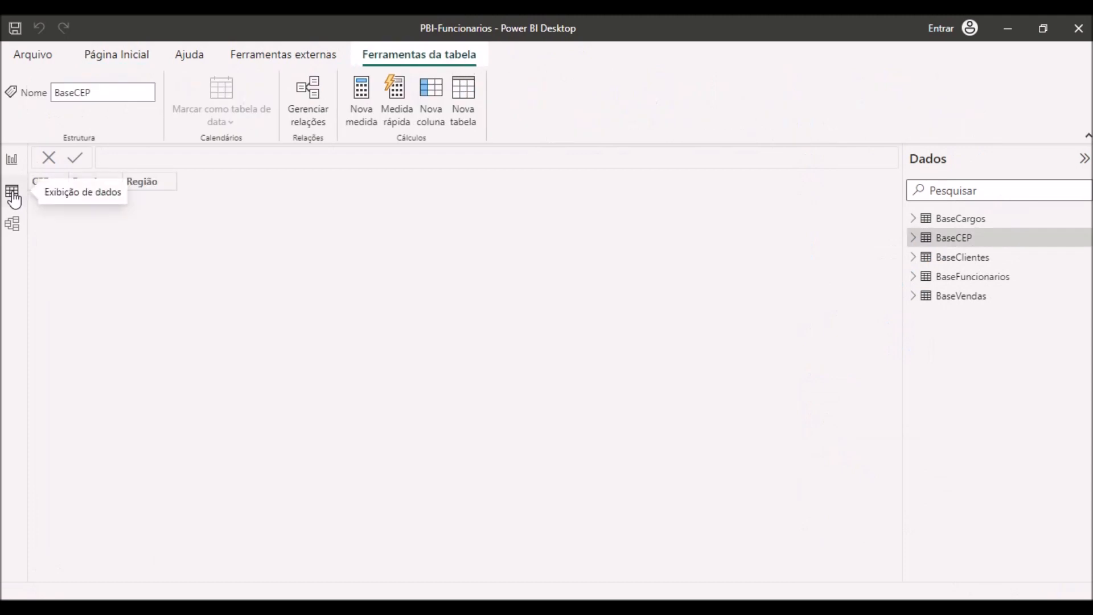
{"action": "left_click", "coordinate": [971, 225]}
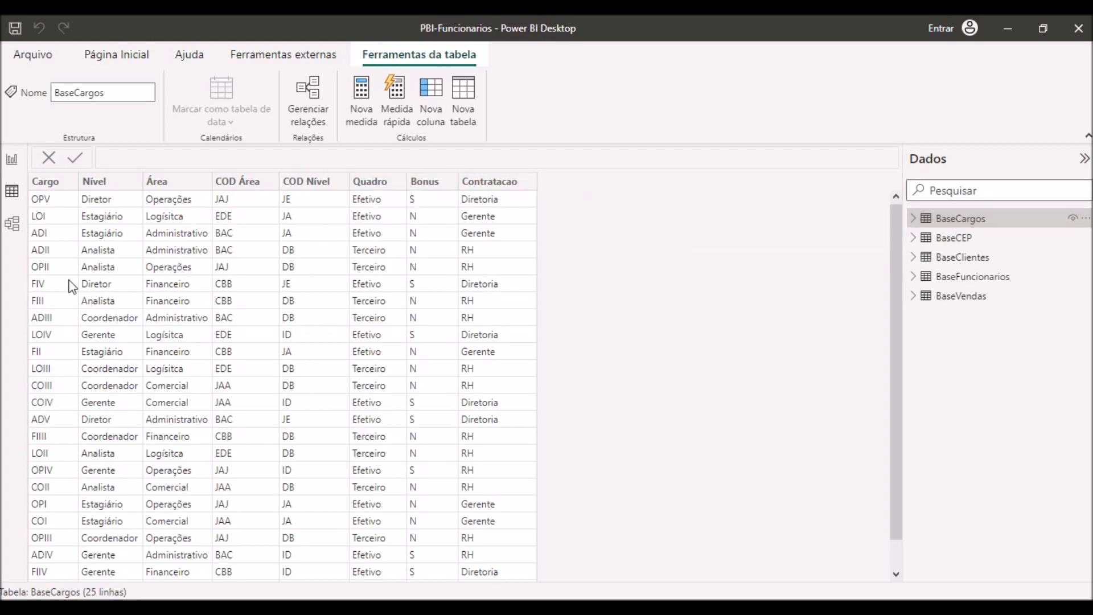
Show the relationship model of all tables and collapse the Dados and Propriedades panes.
{"action": "left_click", "coordinate": [12, 225]}
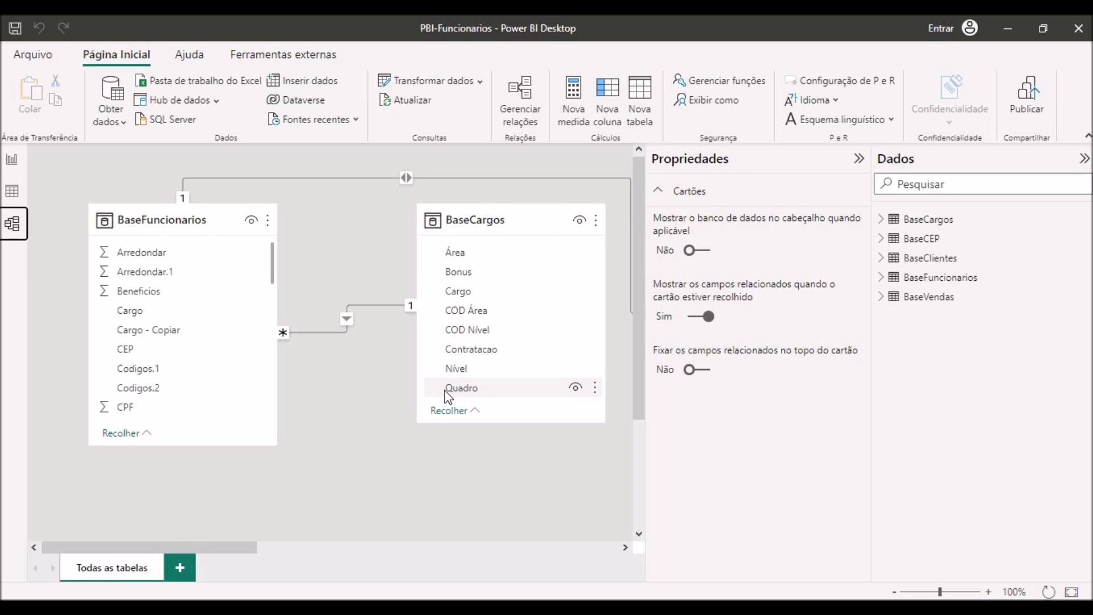
{"action": "left_click", "coordinate": [1084, 158]}
{"action": "left_click", "coordinate": [1057, 160]}
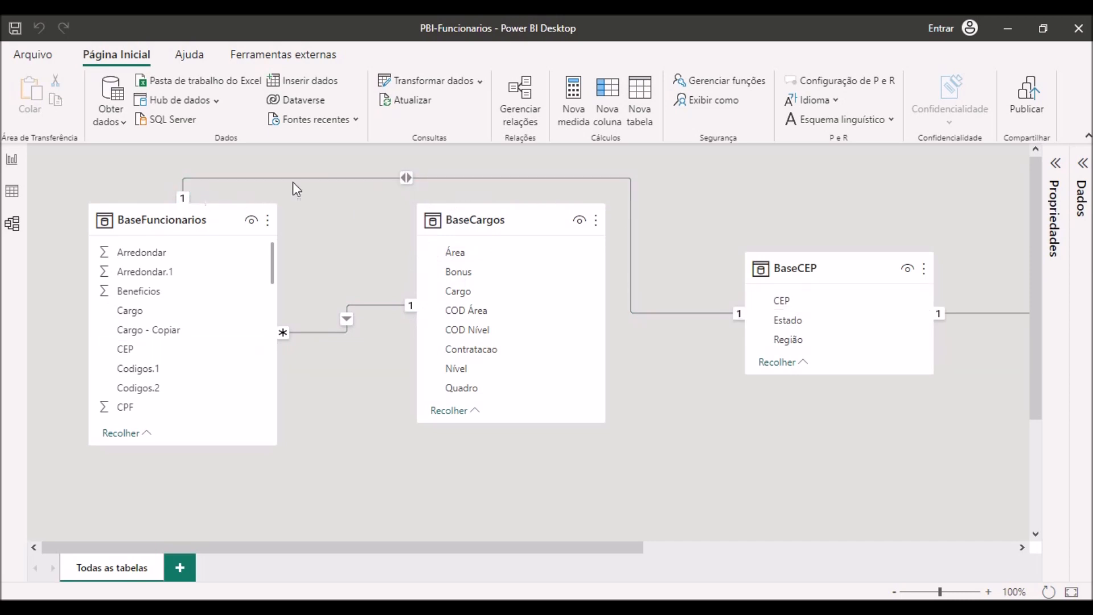
Examine the current file's data loading options for relationships, including automatic detection of new relationships, without keeping any change.
{"action": "left_click", "coordinate": [33, 56]}
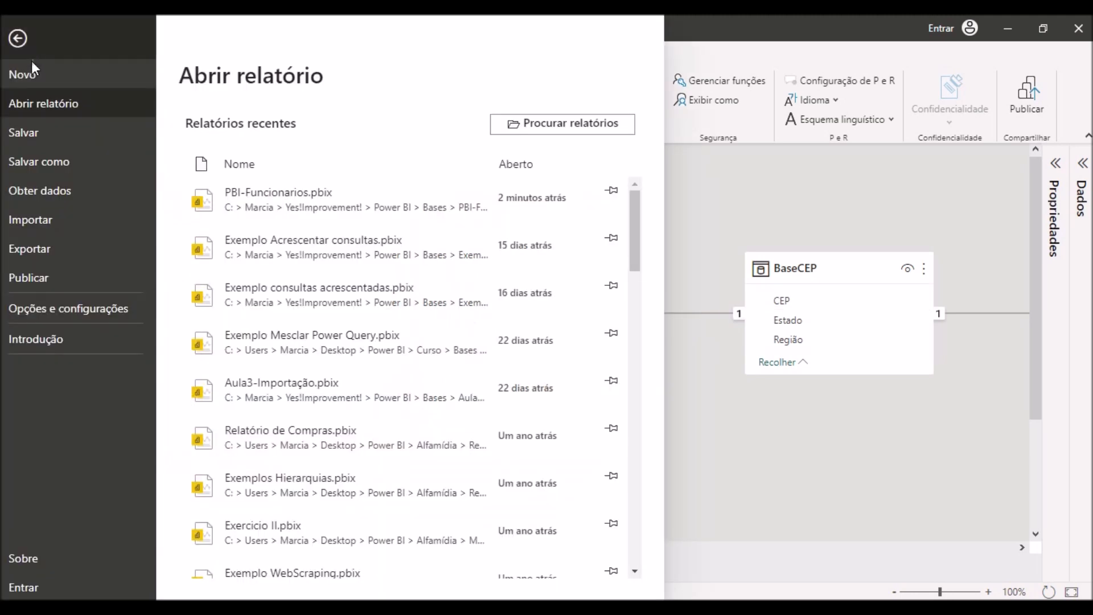
{"action": "left_click", "coordinate": [76, 309]}
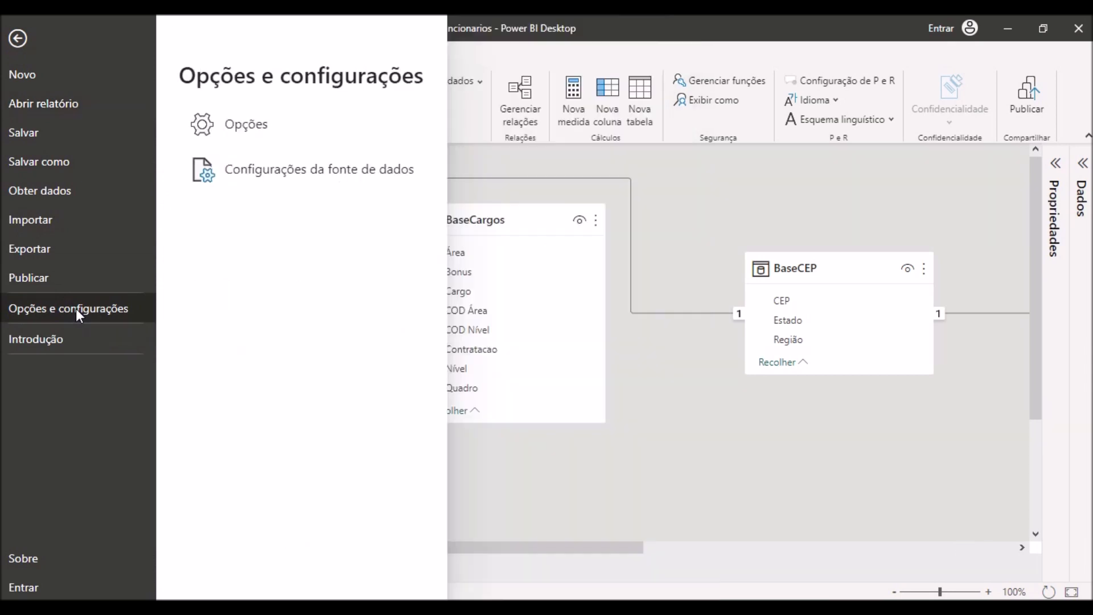
{"action": "left_click", "coordinate": [240, 131]}
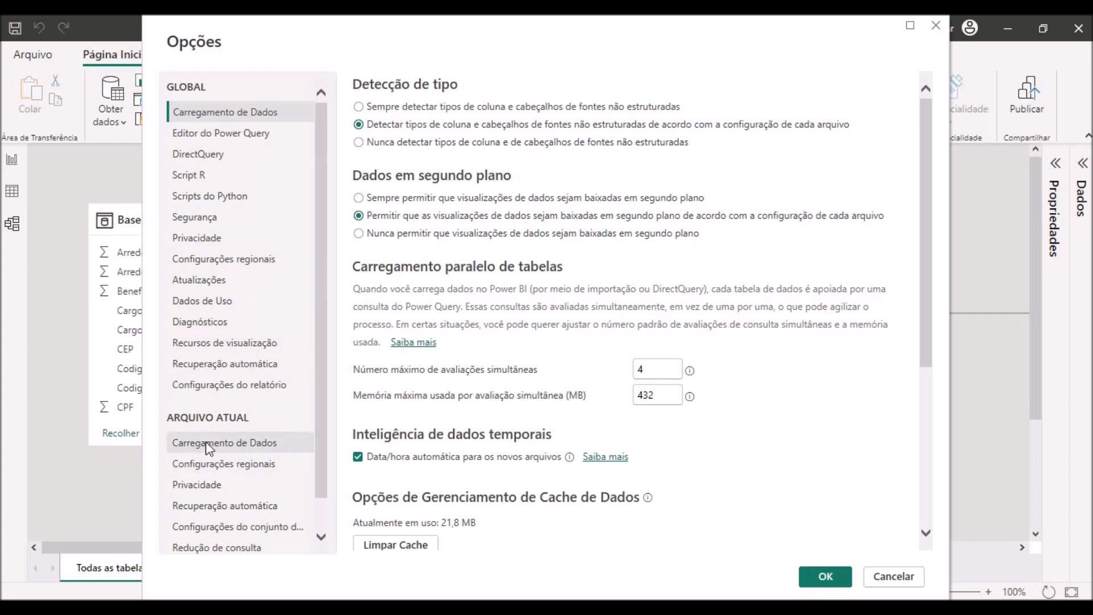
{"action": "left_click", "coordinate": [242, 442]}
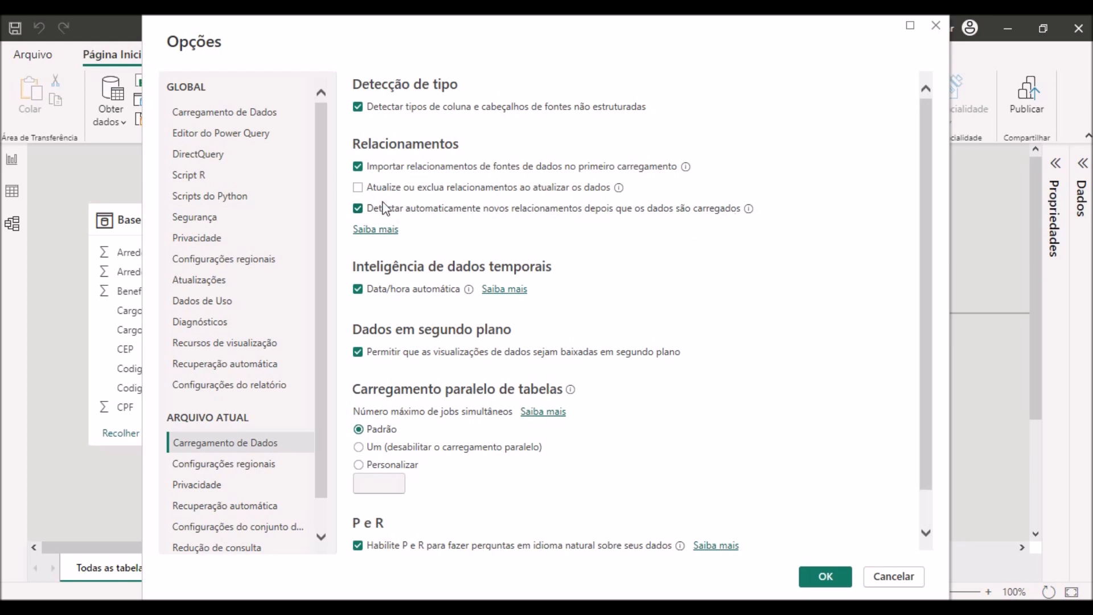
{"action": "left_click", "coordinate": [359, 210]}
{"action": "left_click", "coordinate": [359, 209]}
{"action": "left_click", "coordinate": [359, 208]}
{"action": "left_click", "coordinate": [359, 209]}
{"action": "left_click", "coordinate": [890, 578]}
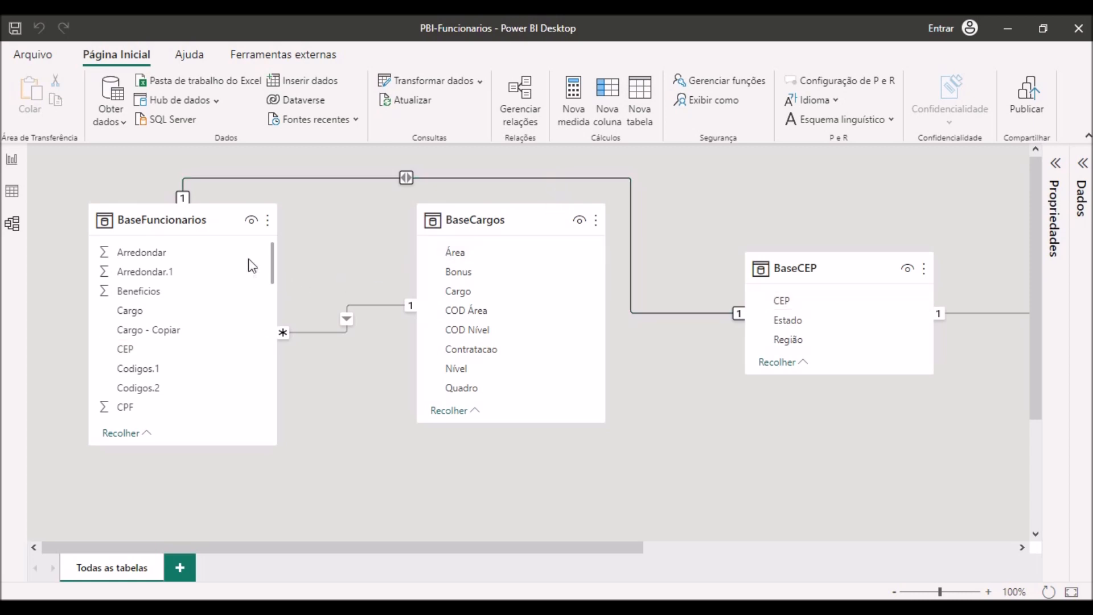
Delete the relationships that link BaseFuncionarios to BaseCargos and to BaseCEP.
{"action": "mouse_move", "coordinate": [152, 226]}
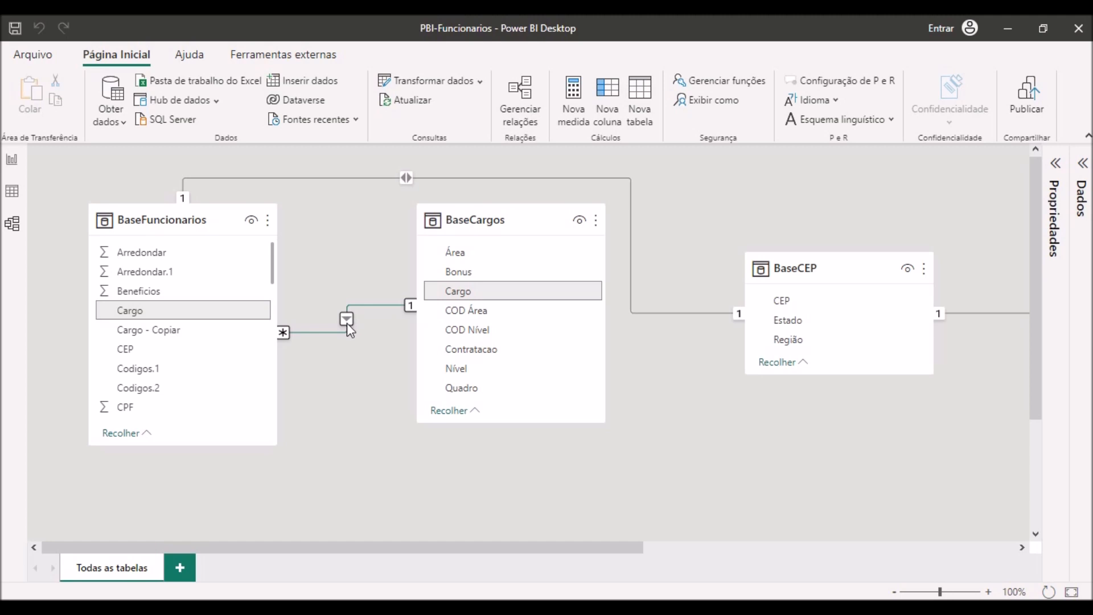
{"action": "key", "text": "Delete"}
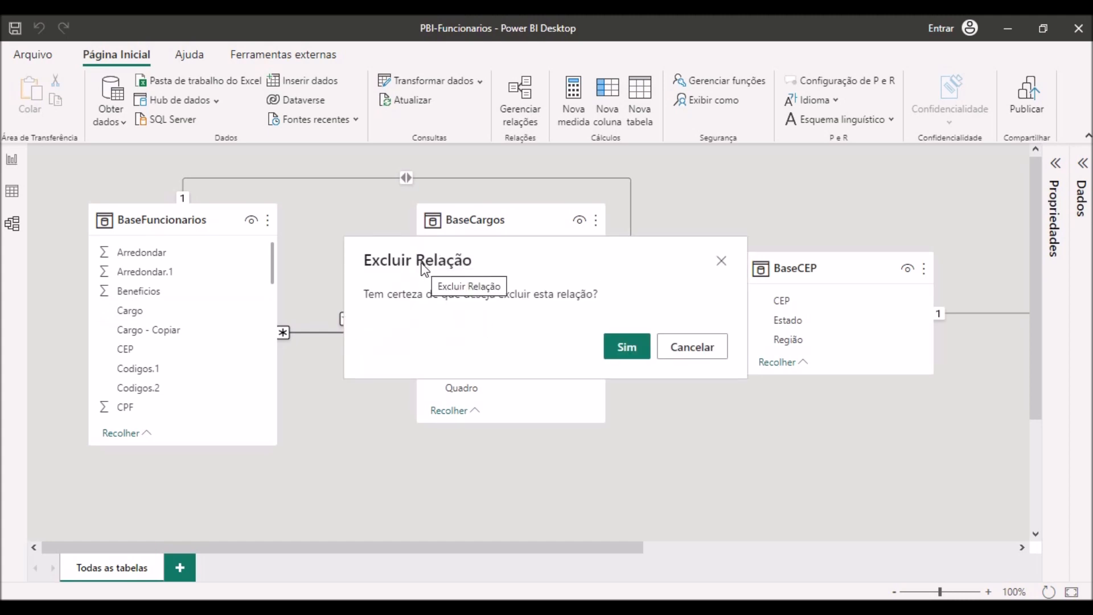
{"action": "left_click", "coordinate": [629, 350]}
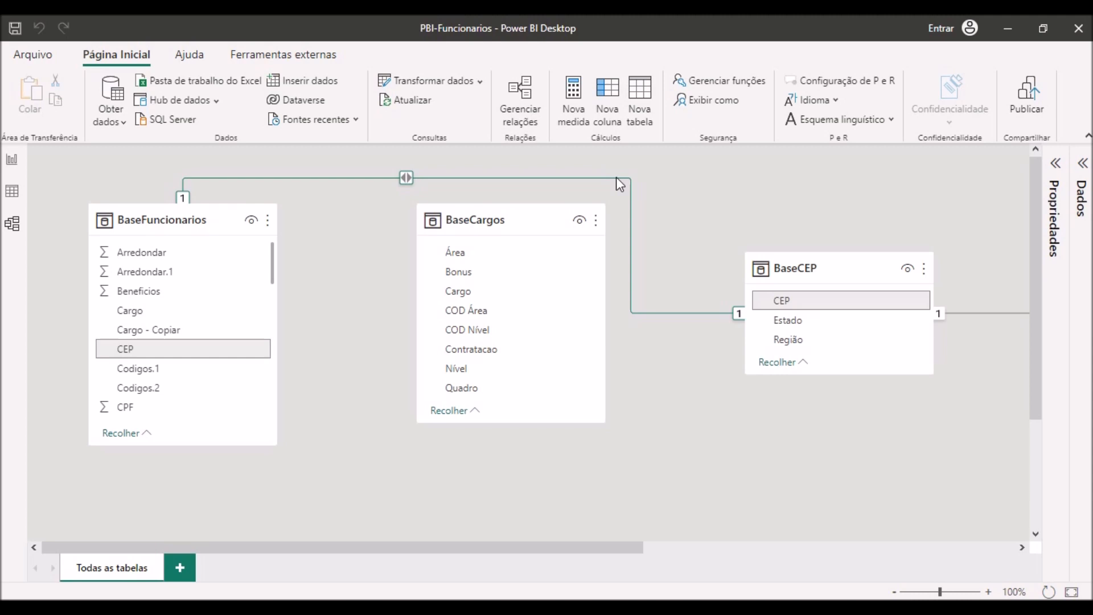
{"action": "key", "text": "Delete"}
{"action": "left_click", "coordinate": [626, 347]}
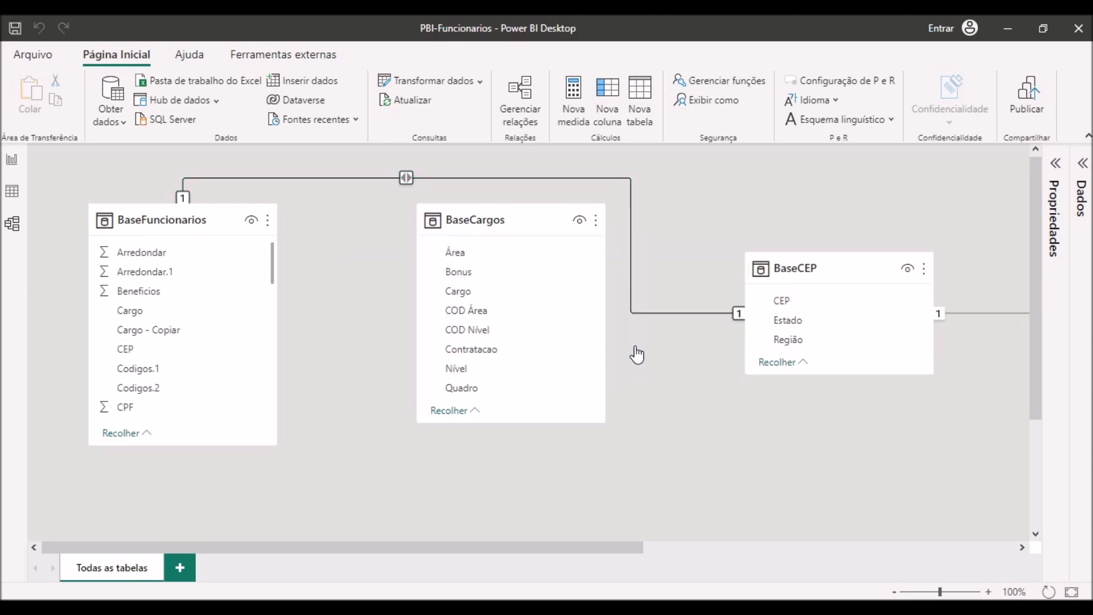
Delete the relationship between BaseCEP and BaseClientes.
{"action": "left_click_drag", "start_coordinate": [629, 548], "coordinate": [894, 547]}
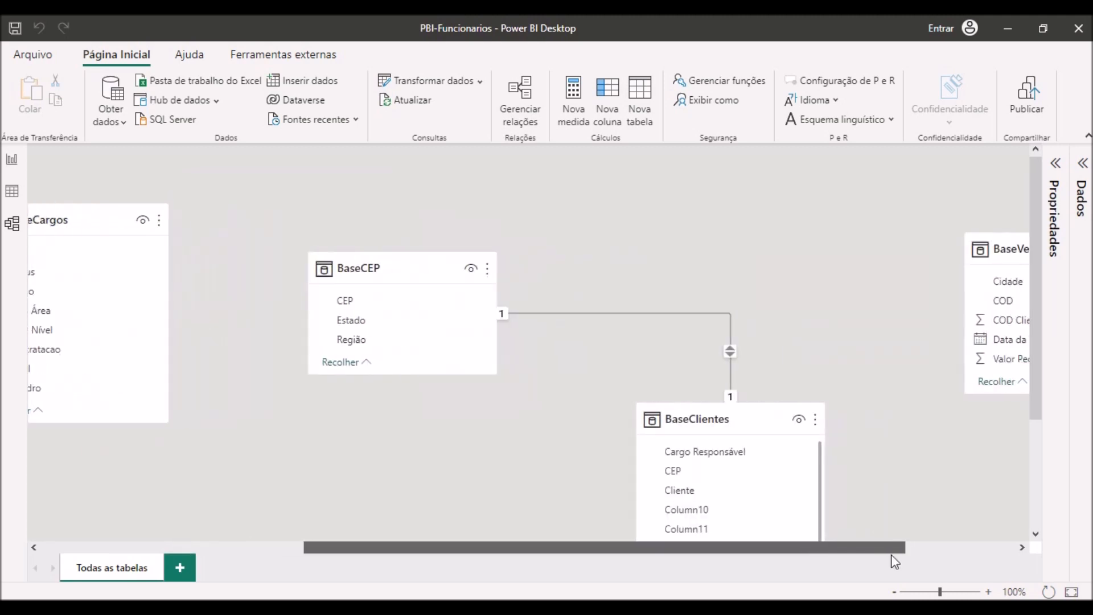
{"action": "left_click", "coordinate": [640, 319]}
{"action": "key", "text": "Delete"}
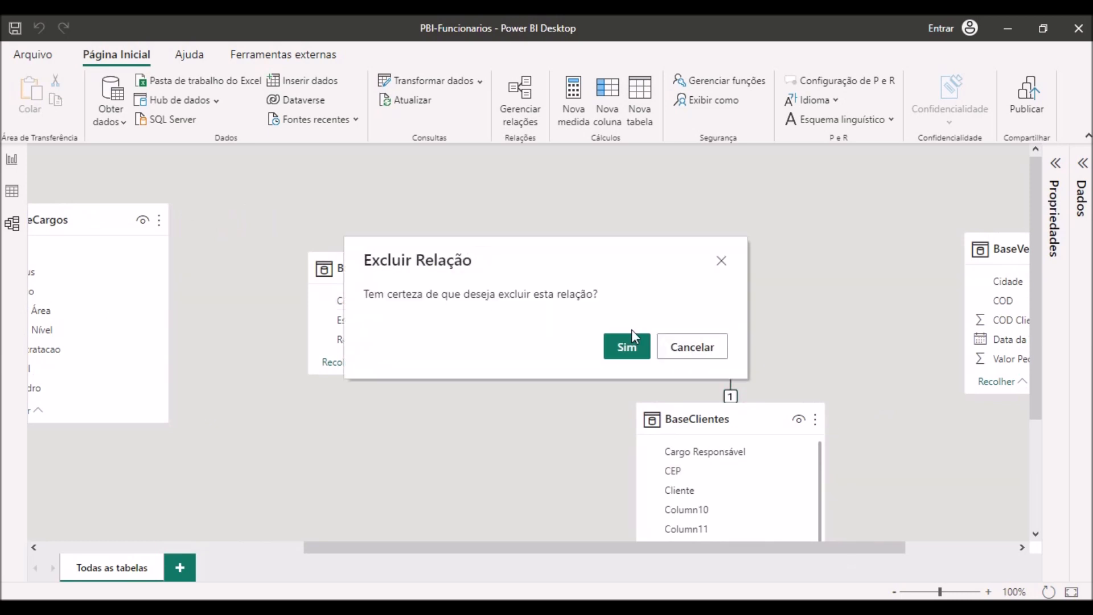
{"action": "left_click", "coordinate": [627, 346]}
Move the BaseClientes table up between BaseCEP and BaseVendas and look through its field list.
{"action": "left_click_drag", "start_coordinate": [880, 548], "coordinate": [1002, 591]}
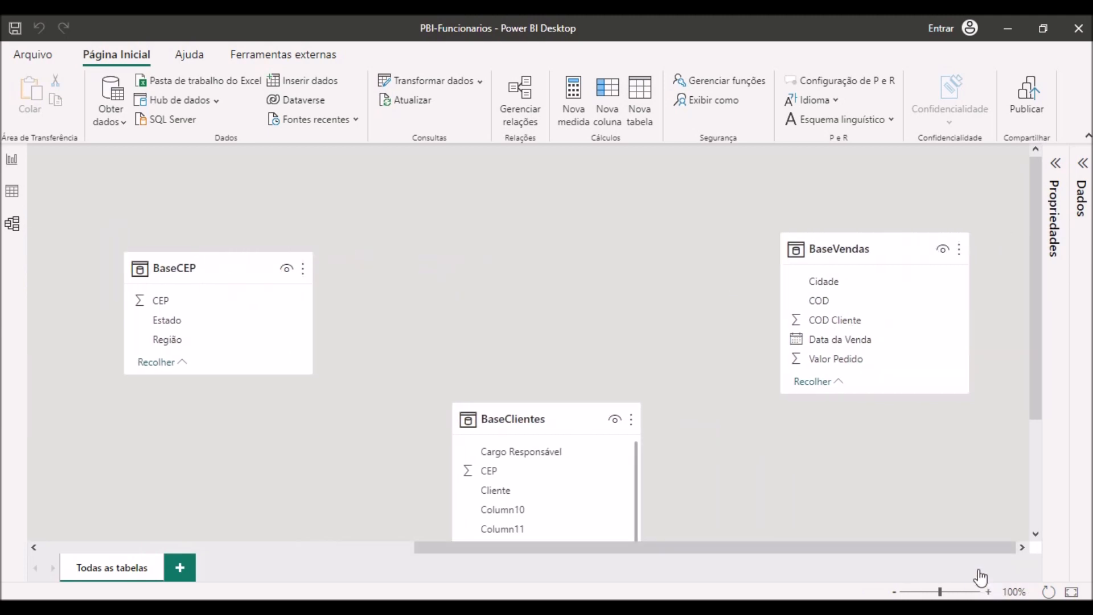
{"action": "mouse_move", "coordinate": [843, 249]}
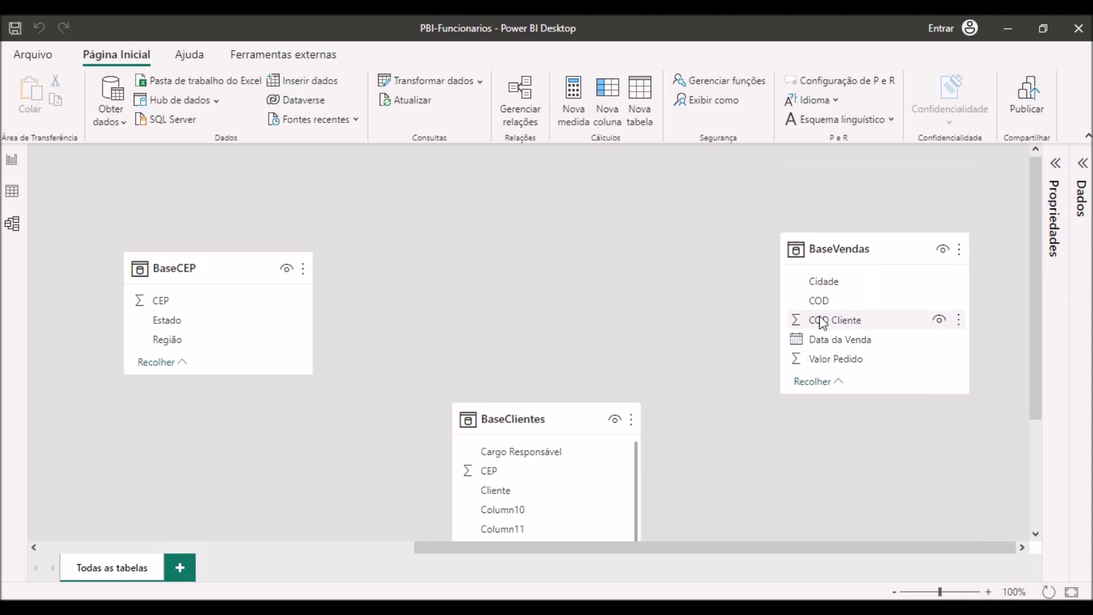
{"action": "mouse_move", "coordinate": [583, 418]}
{"action": "left_click_drag", "start_coordinate": [584, 418], "coordinate": [602, 233]}
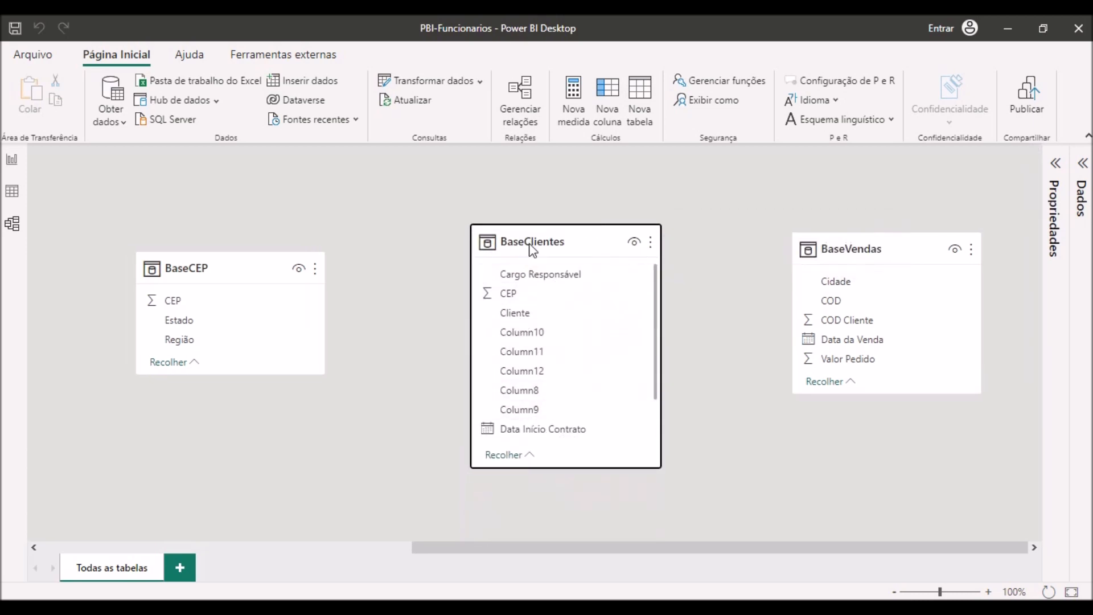
{"action": "mouse_move", "coordinate": [534, 246]}
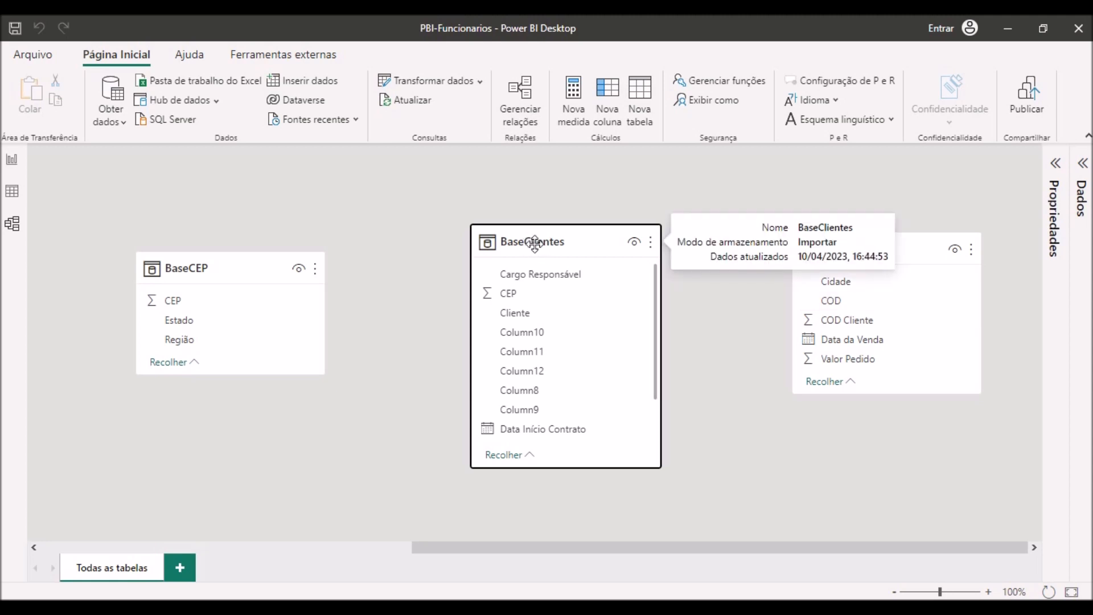
{"action": "left_click_drag", "start_coordinate": [659, 288], "coordinate": [662, 288]}
{"action": "scroll", "coordinate": [535, 388], "scroll_direction": "down", "scroll_amount": 2}
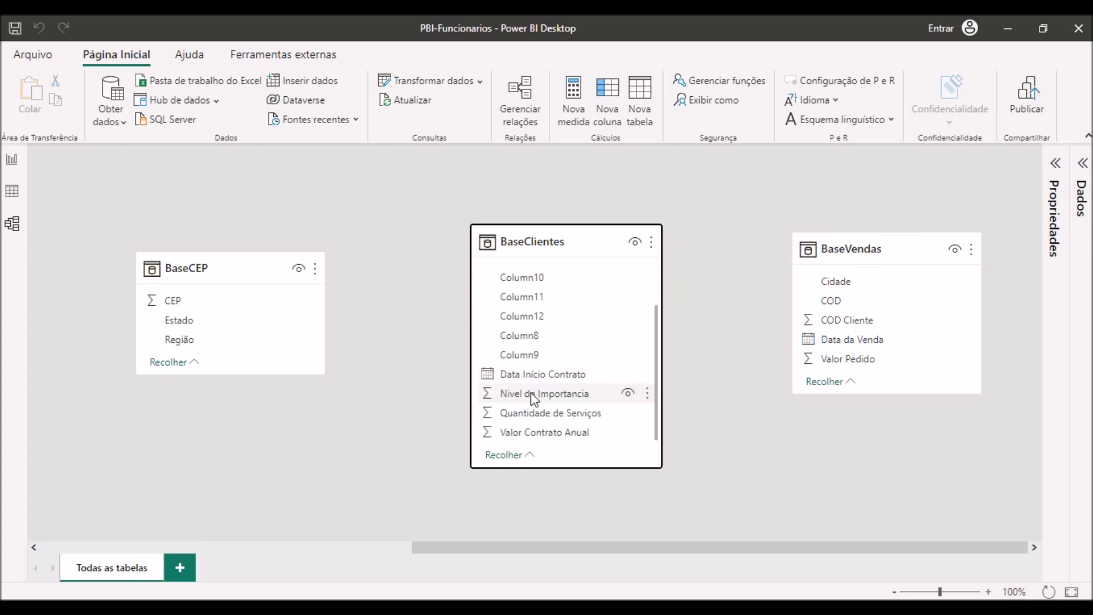
{"action": "scroll", "coordinate": [527, 423], "scroll_direction": "up", "scroll_amount": 2}
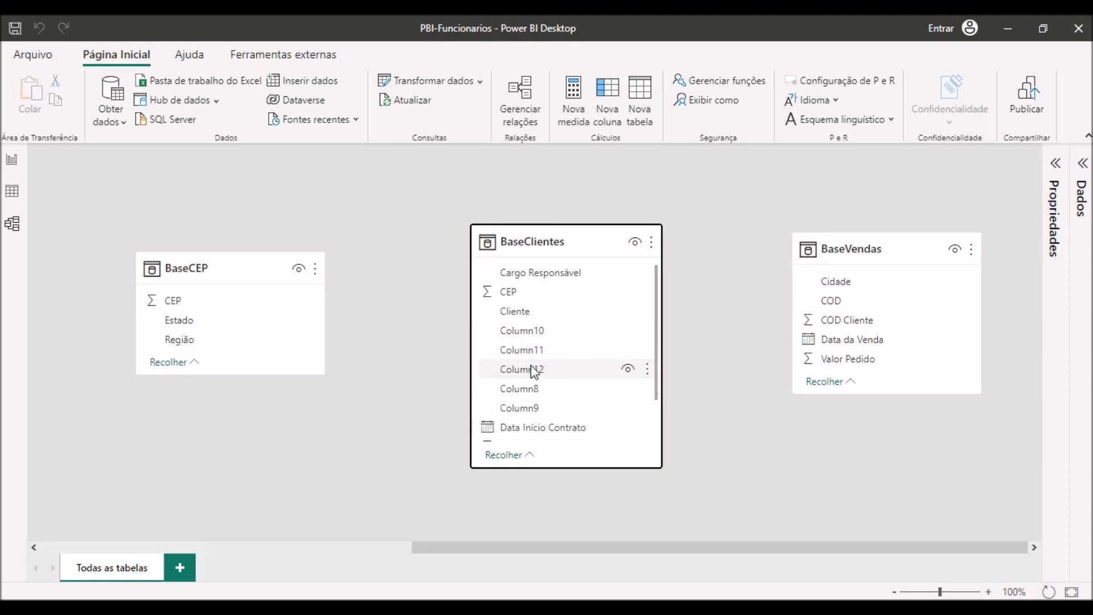
Open the BaseClientes query in the Power Query Editor and inspect its columns through Column12.
{"action": "left_click", "coordinate": [411, 80]}
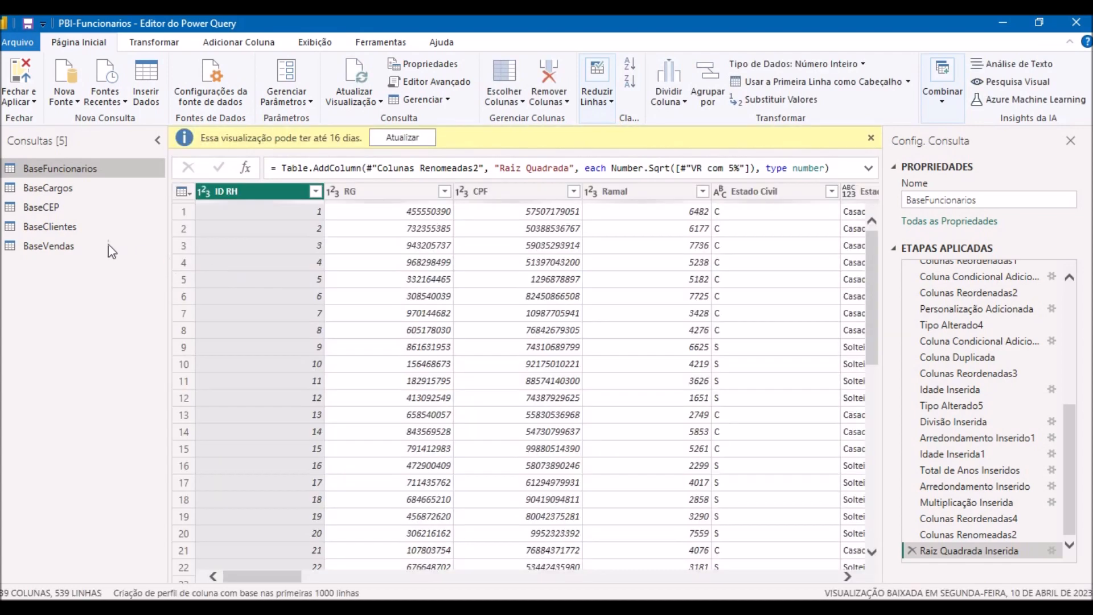
{"action": "left_click", "coordinate": [53, 227]}
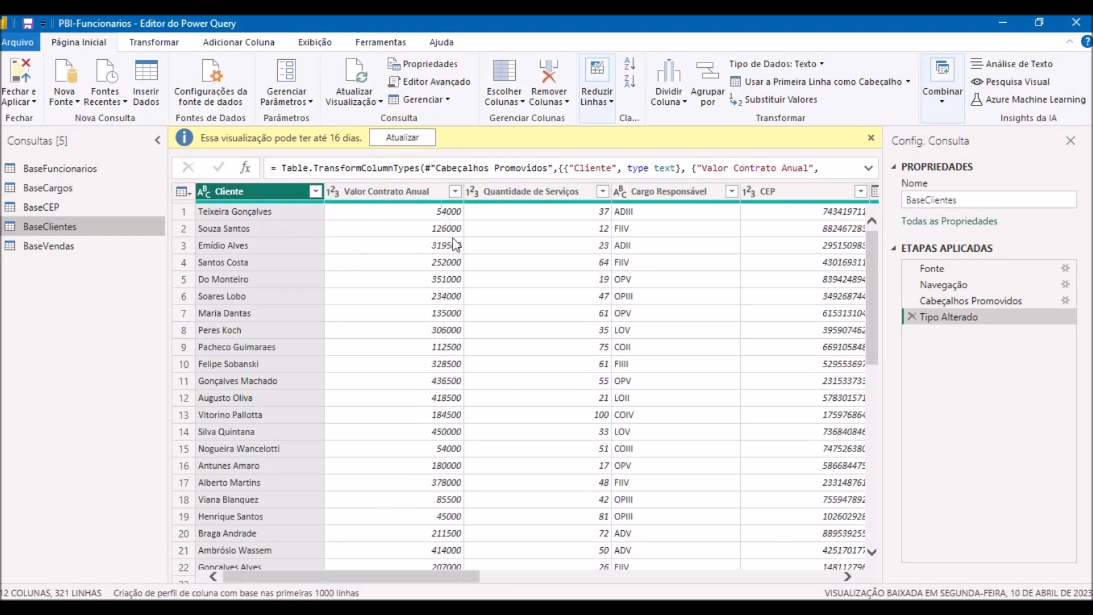
{"action": "left_click_drag", "start_coordinate": [470, 578], "coordinate": [798, 598]}
{"action": "left_click", "coordinate": [345, 191]}
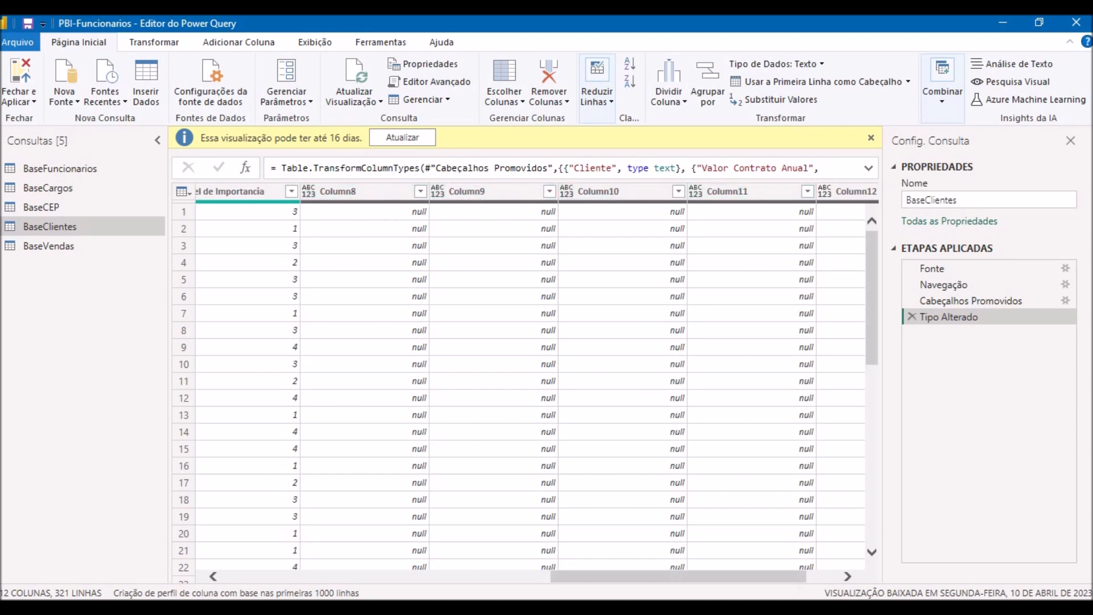
{"action": "left_click_drag", "start_coordinate": [767, 578], "coordinate": [800, 579]}
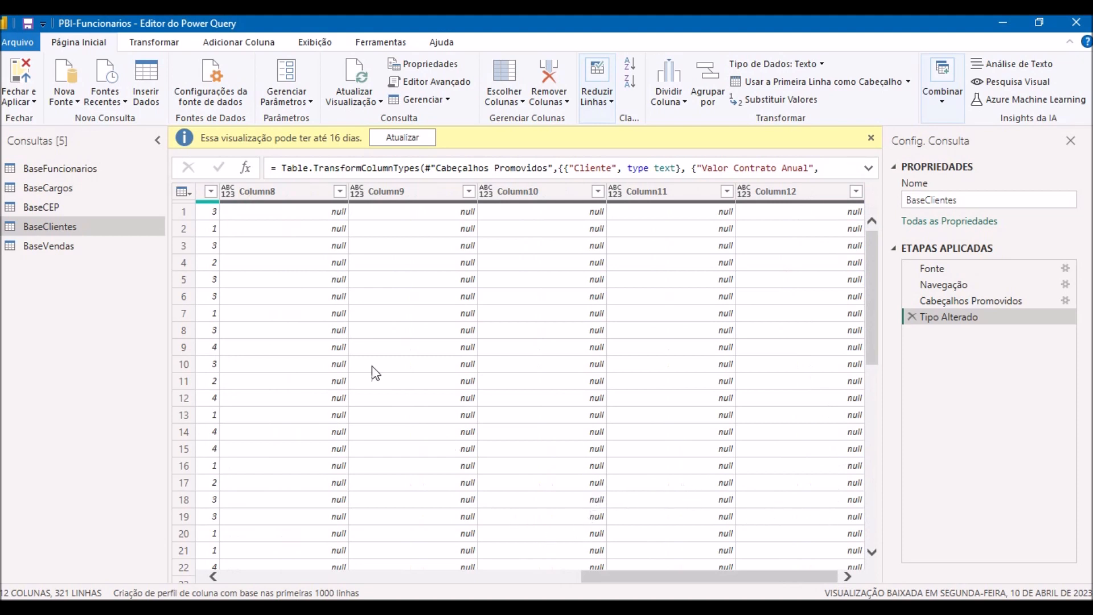
{"action": "left_click_drag", "start_coordinate": [712, 579], "coordinate": [640, 587]}
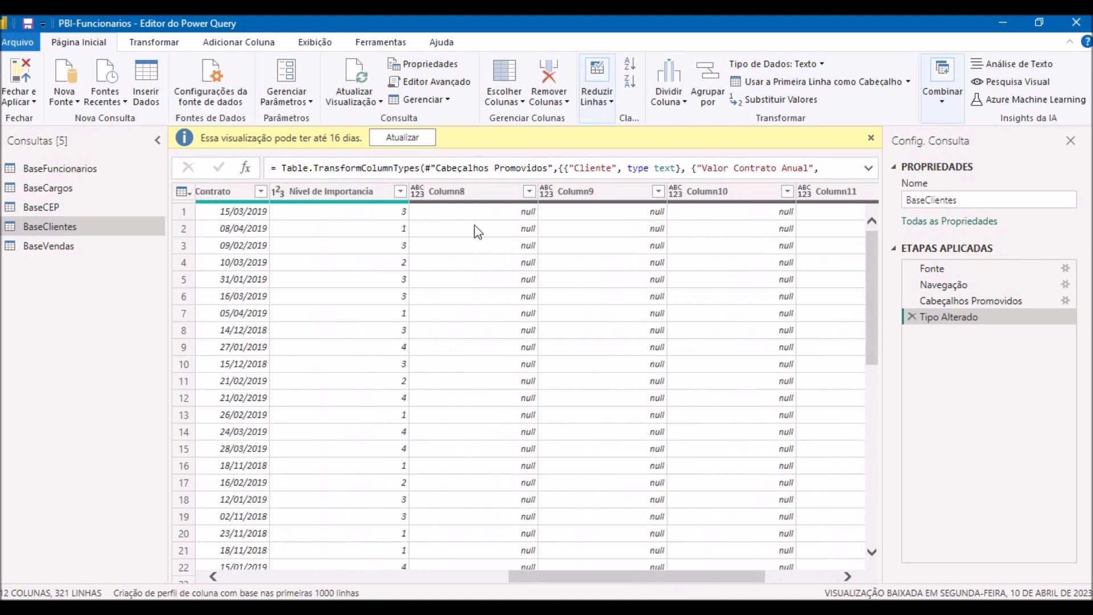
Remove the columns Column8 through Column12 from the BaseClientes query and return to its first columns.
{"action": "left_click", "coordinate": [450, 191]}
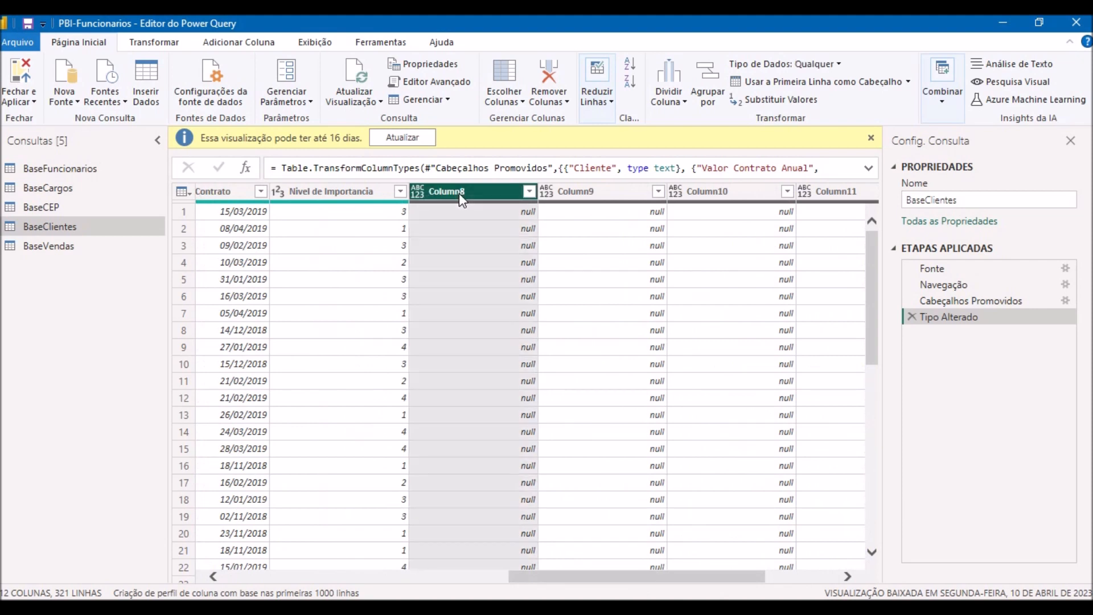
{"action": "left_click_drag", "start_coordinate": [708, 577], "coordinate": [820, 594]}
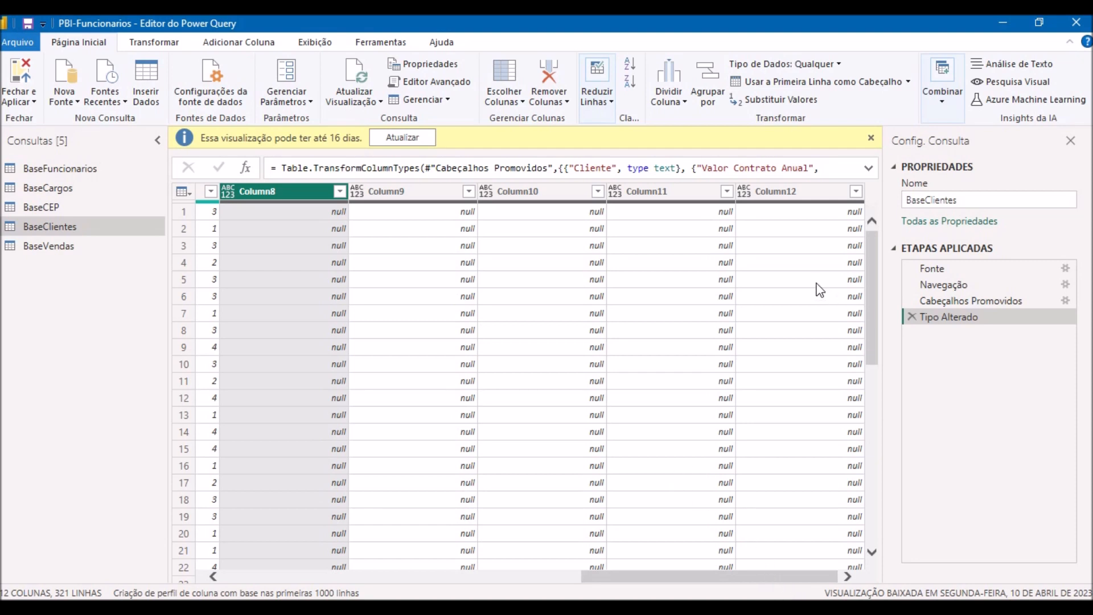
{"action": "left_click", "coordinate": [797, 194], "text": "shift"}
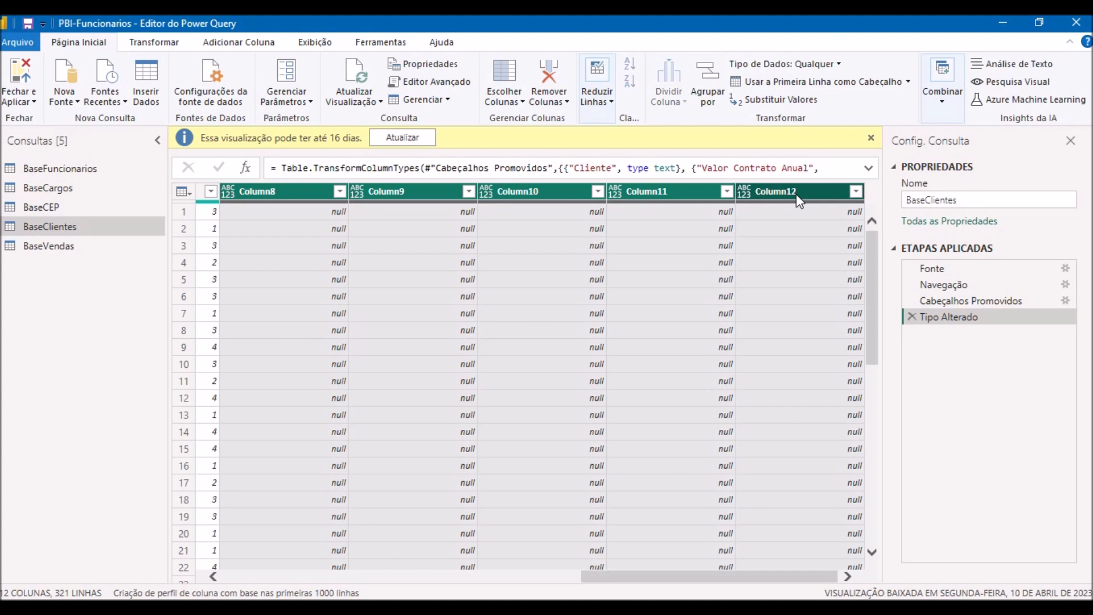
{"action": "right_click", "coordinate": [796, 194]}
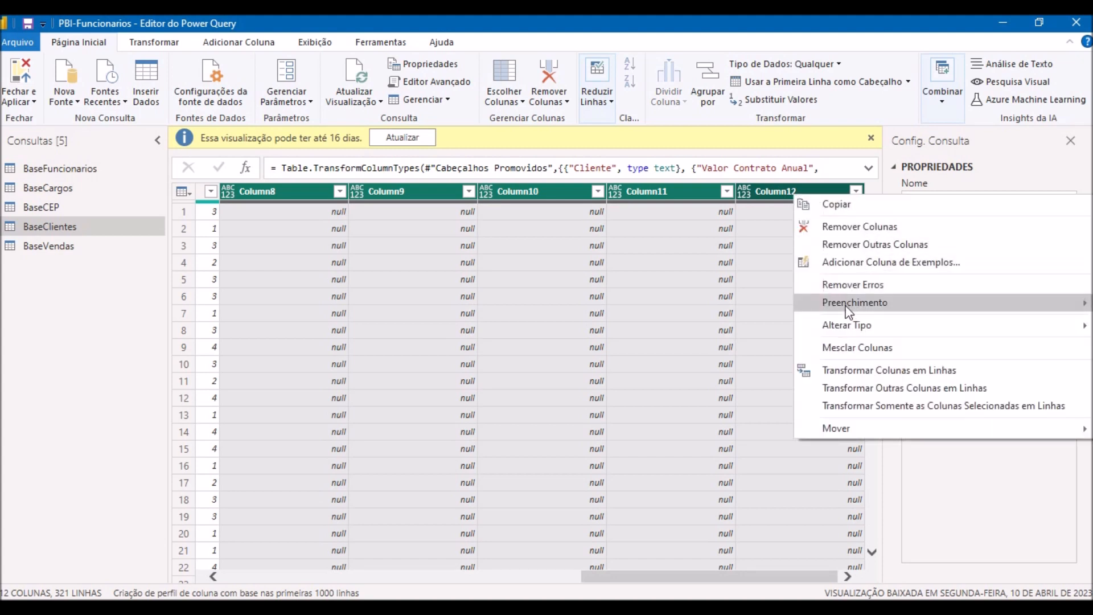
{"action": "left_click", "coordinate": [846, 227]}
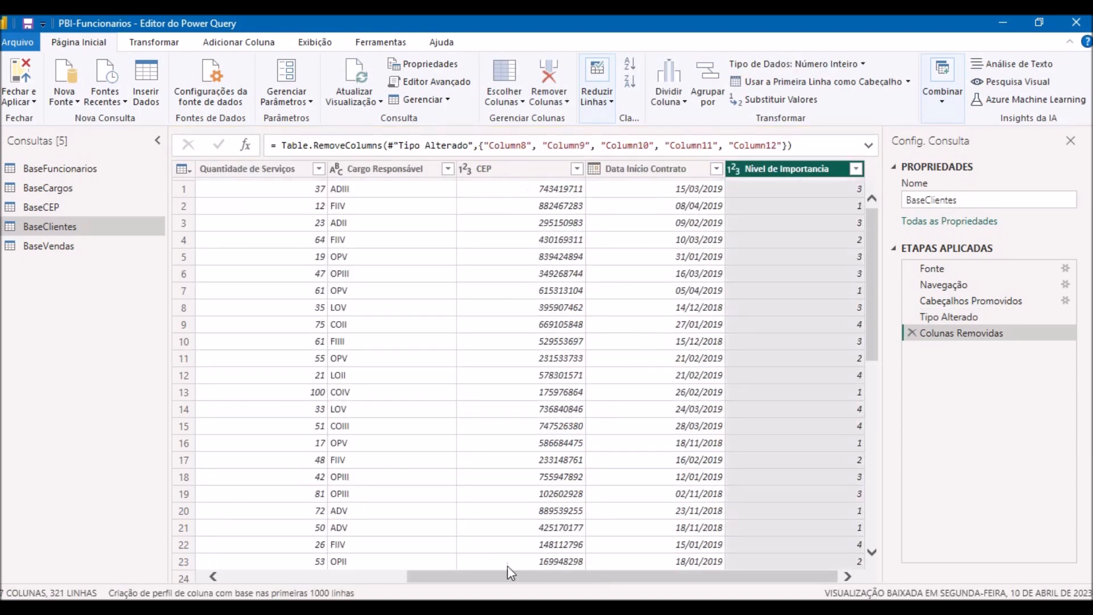
{"action": "left_click_drag", "start_coordinate": [464, 583], "coordinate": [282, 578]}
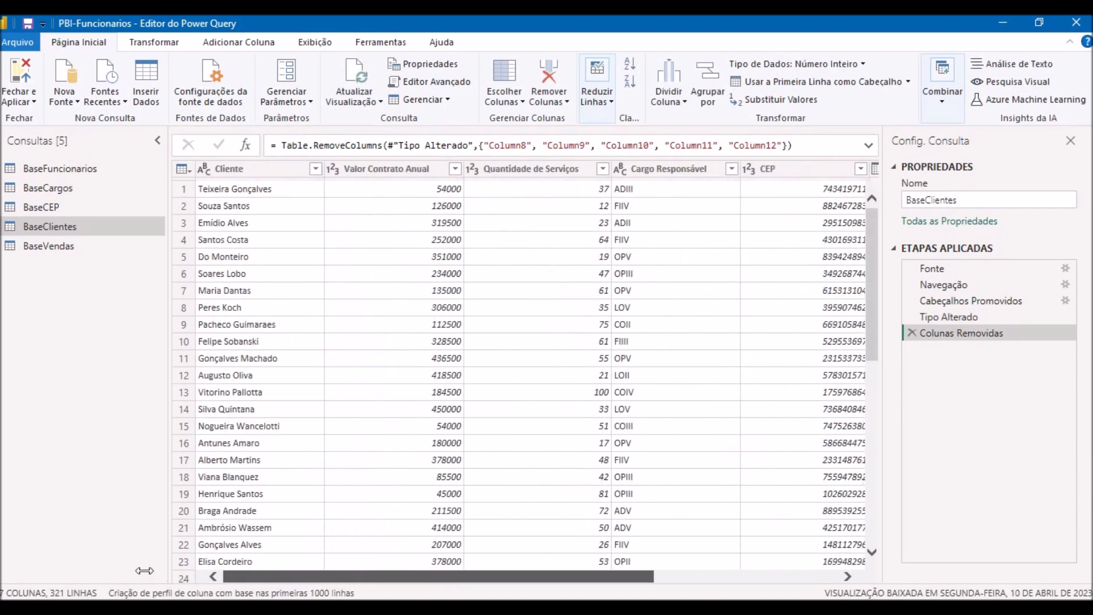
{"action": "left_click", "coordinate": [236, 377]}
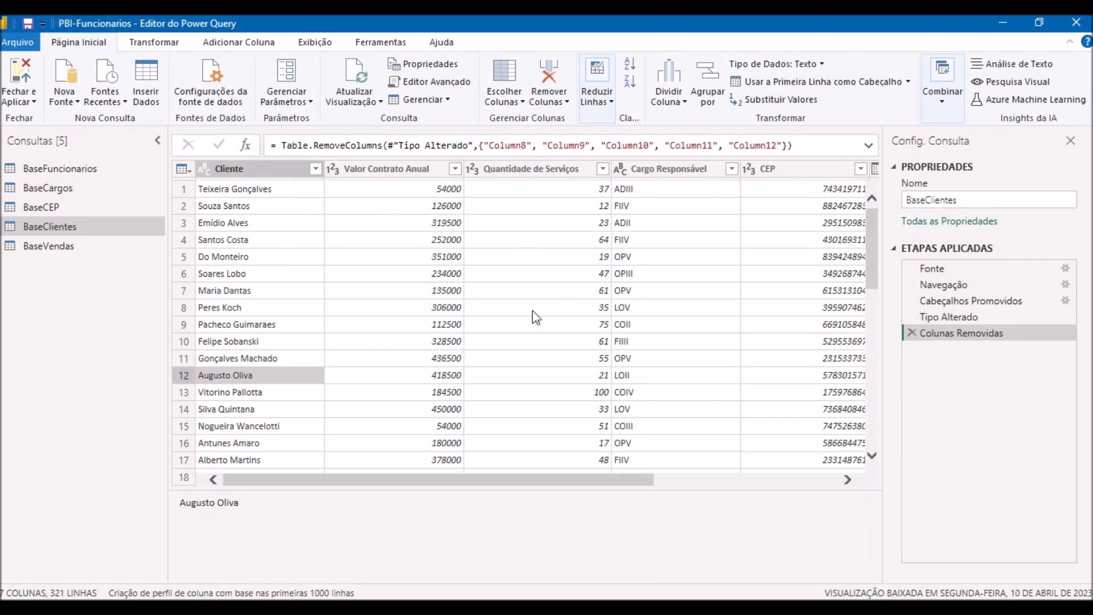
Close and apply the query changes, and relate Cargo in BaseCargos to Cargo in BaseFuncionarios.
{"action": "left_click", "coordinate": [17, 76]}
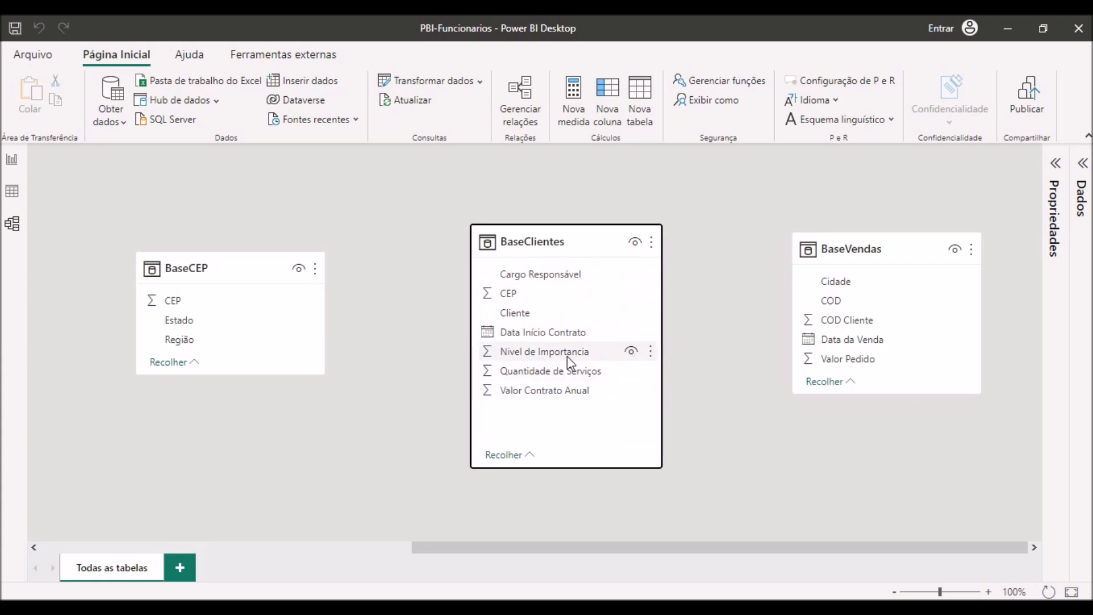
{"action": "left_click_drag", "start_coordinate": [603, 548], "coordinate": [100, 504]}
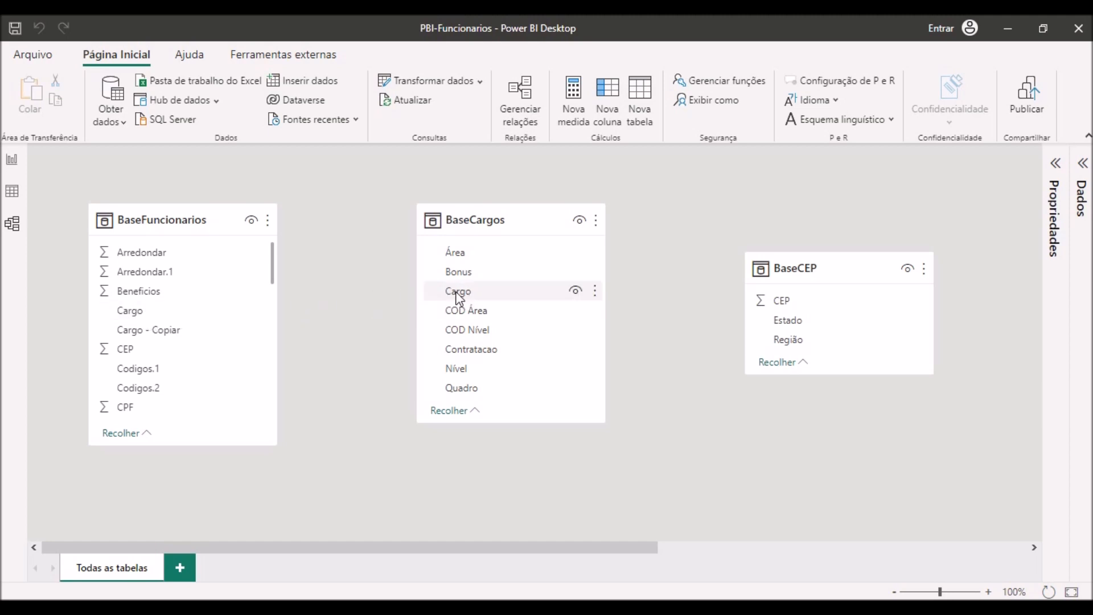
{"action": "left_click_drag", "start_coordinate": [461, 293], "coordinate": [126, 317]}
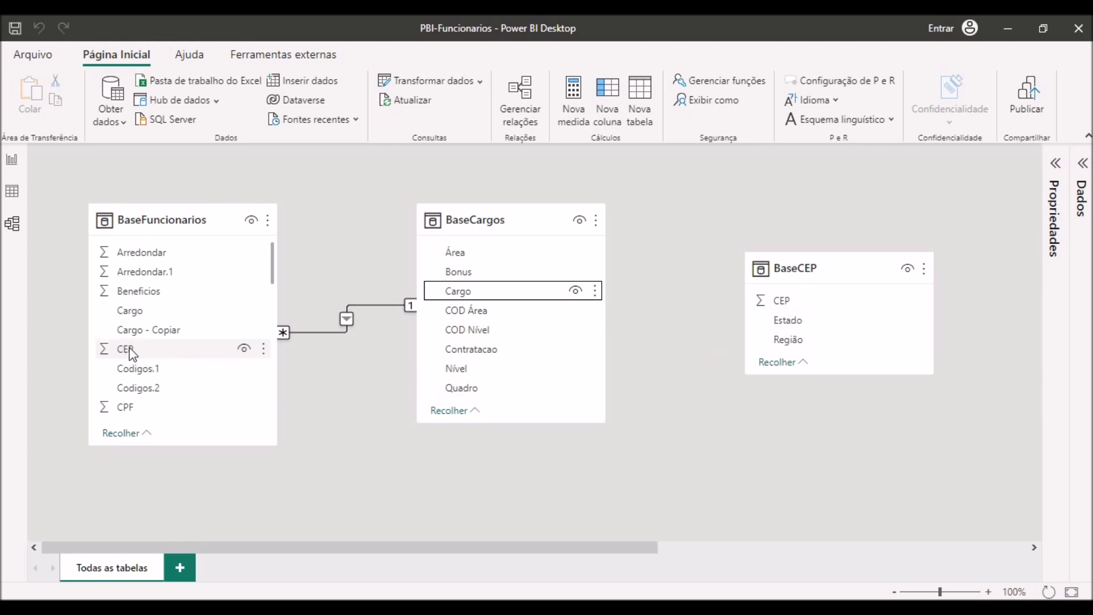
Relate CEP in BaseFuncionarios to CEP in BaseCEP and set the relationship's cardinality to Um para muitos (1:*).
{"action": "left_click_drag", "start_coordinate": [137, 347], "coordinate": [784, 303]}
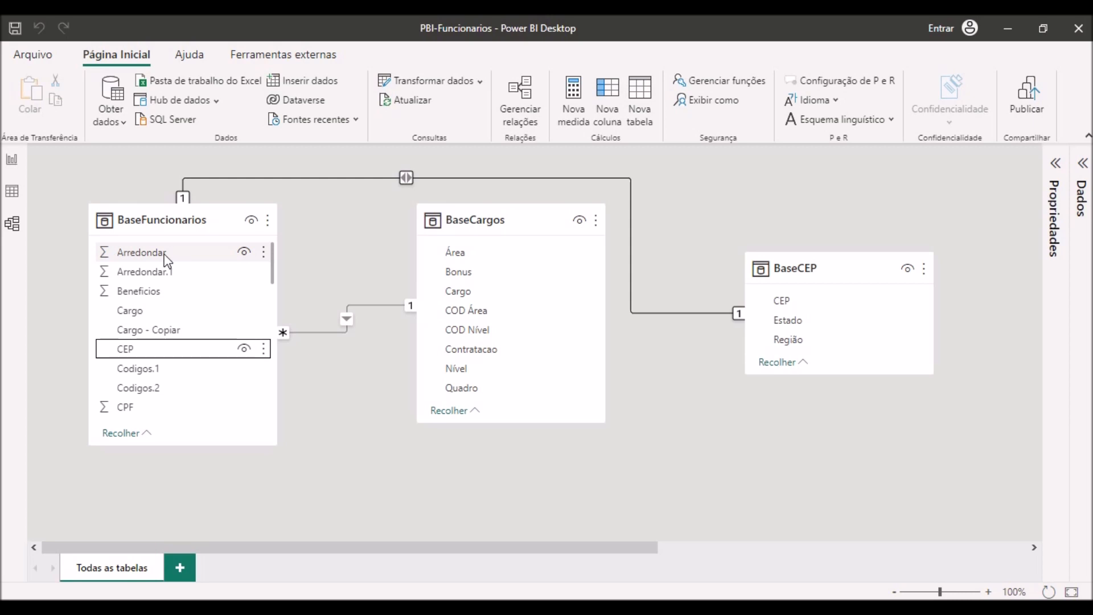
{"action": "left_click", "coordinate": [442, 179]}
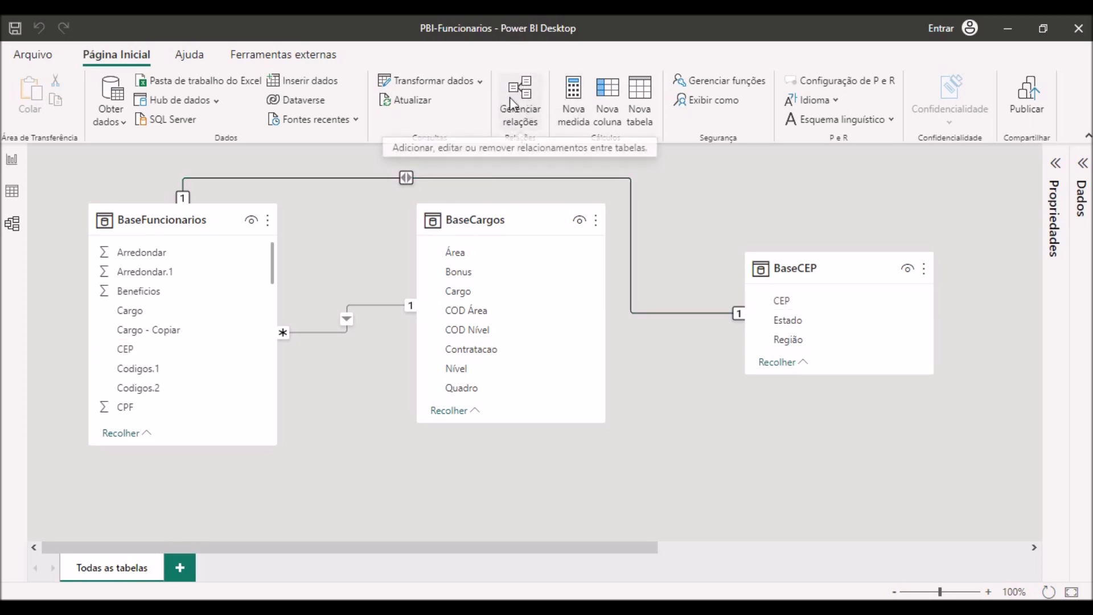
{"action": "left_click", "coordinate": [528, 96]}
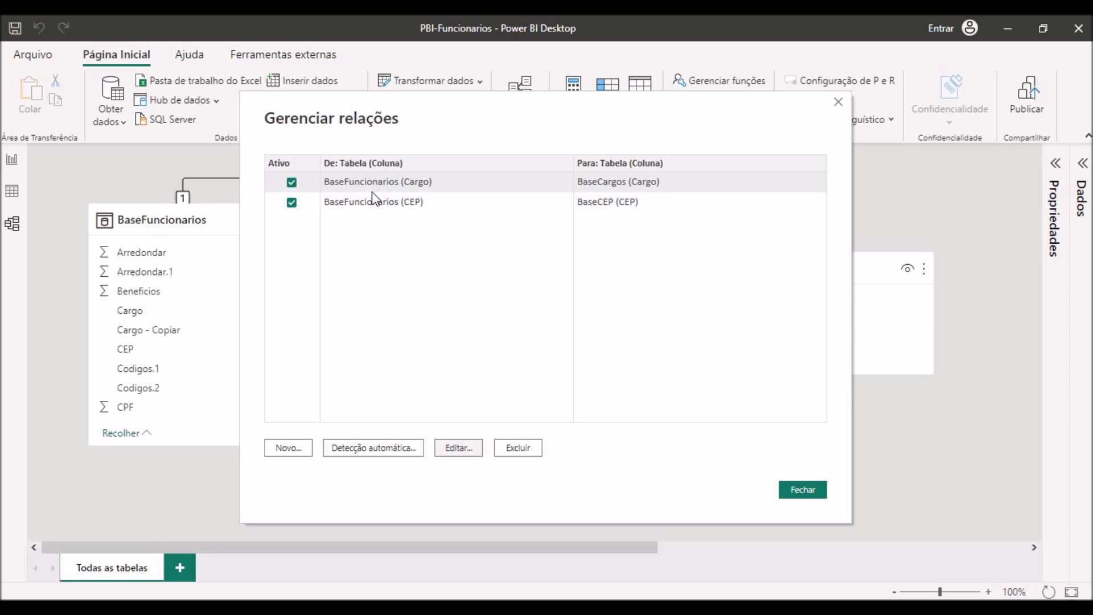
{"action": "left_click", "coordinate": [346, 204]}
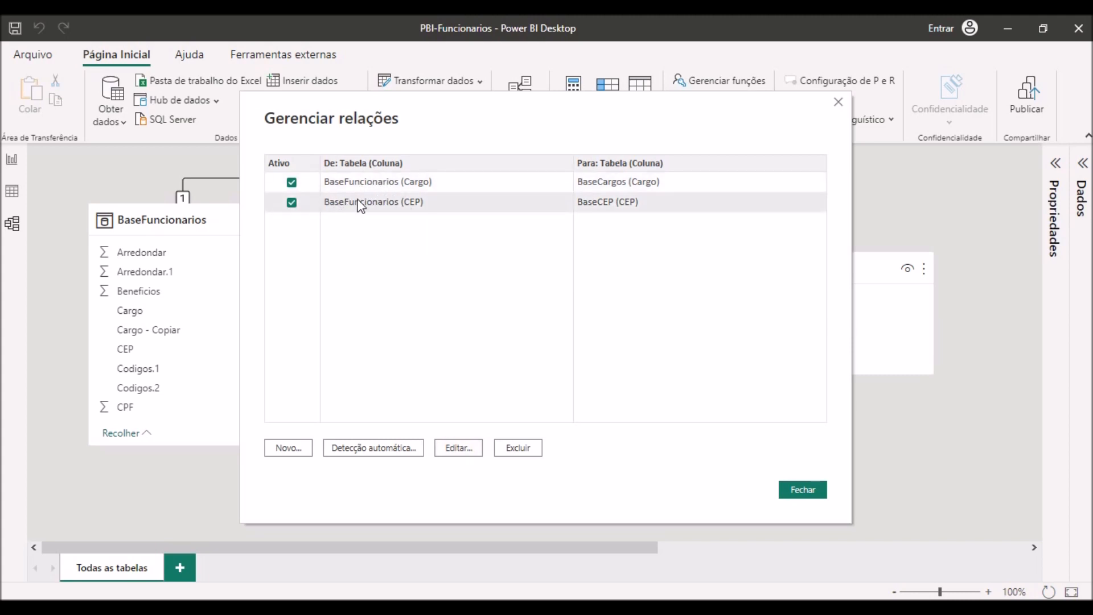
{"action": "left_click", "coordinate": [461, 447]}
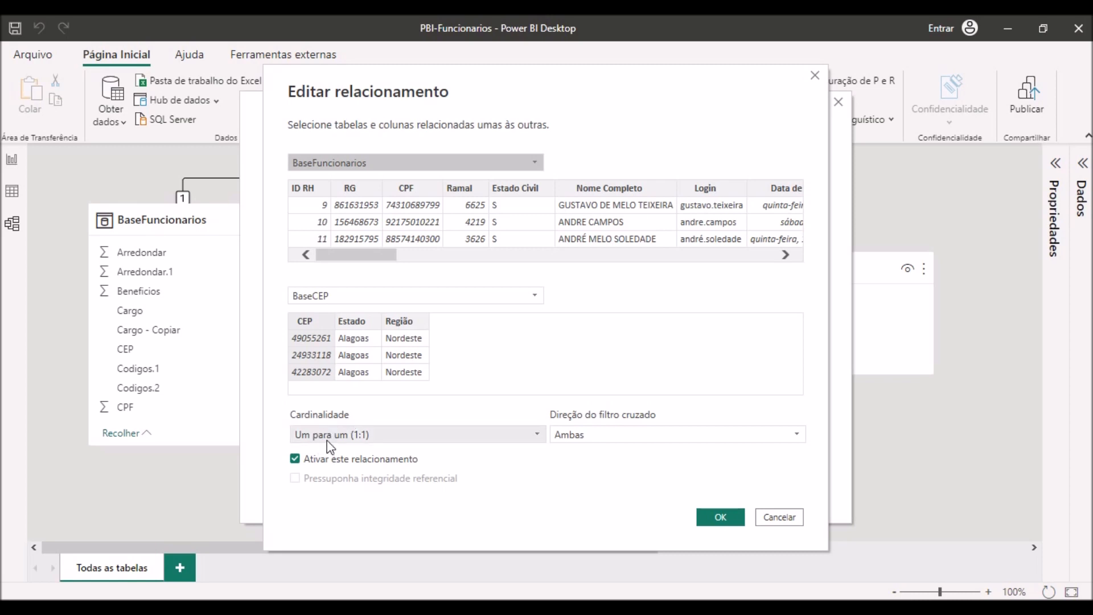
{"action": "left_click", "coordinate": [538, 434]}
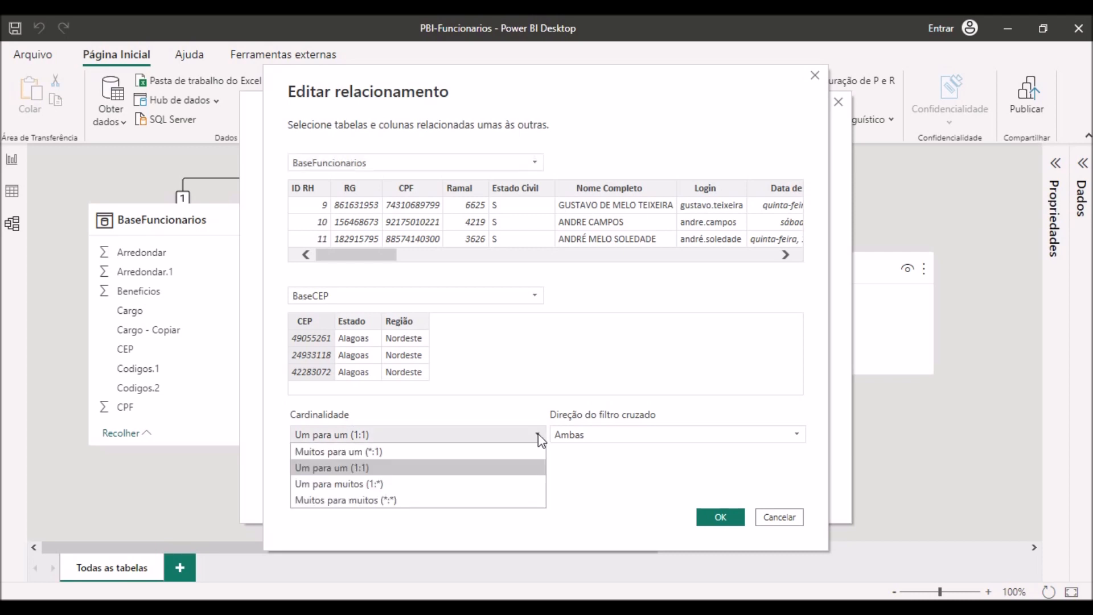
{"action": "left_click", "coordinate": [377, 484]}
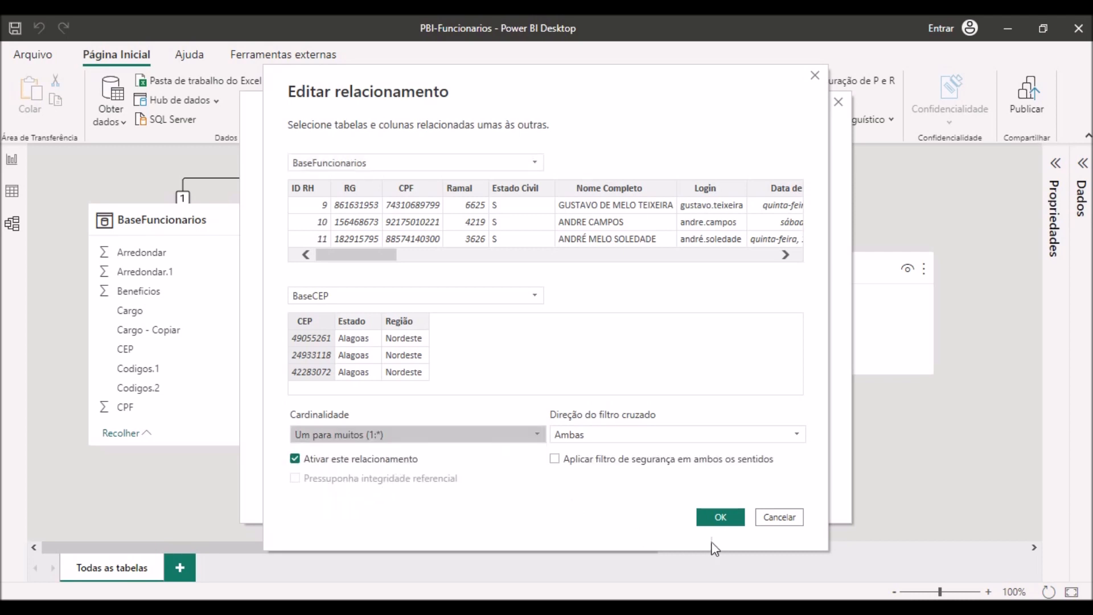
{"action": "left_click", "coordinate": [720, 517]}
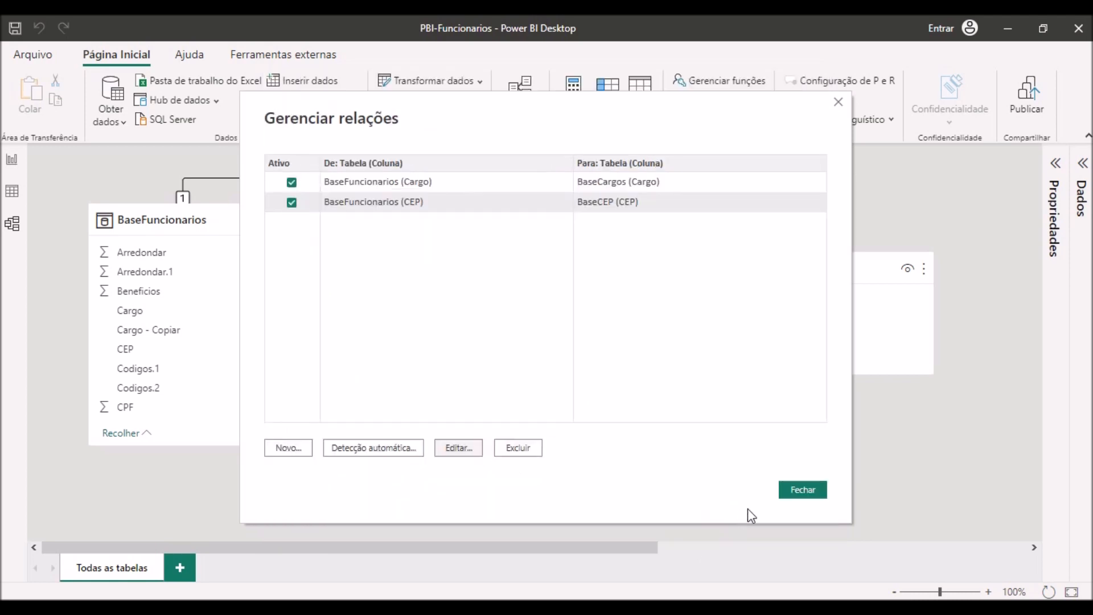
{"action": "left_click", "coordinate": [800, 490]}
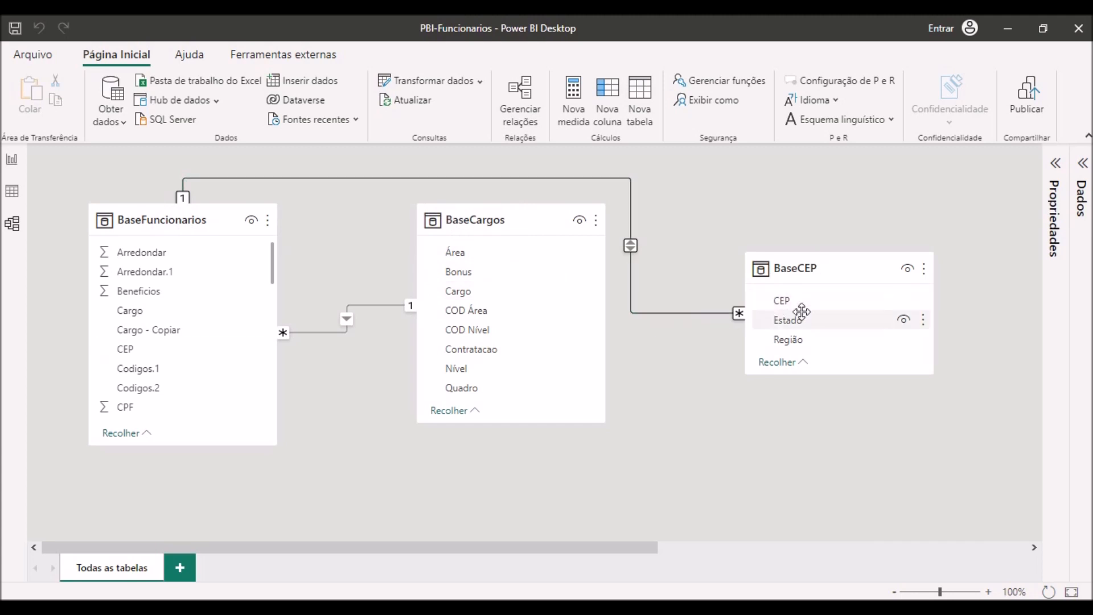
Delete the relationship between BaseFuncionarios and BaseCEP.
{"action": "left_click", "coordinate": [631, 272]}
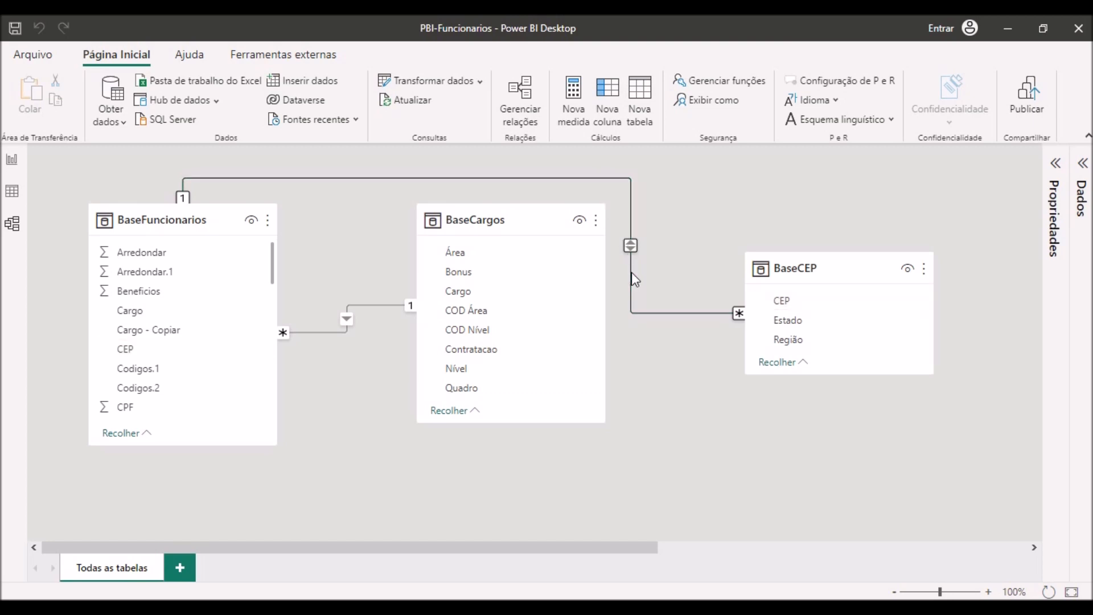
{"action": "key", "text": "Delete"}
{"action": "left_click", "coordinate": [634, 345]}
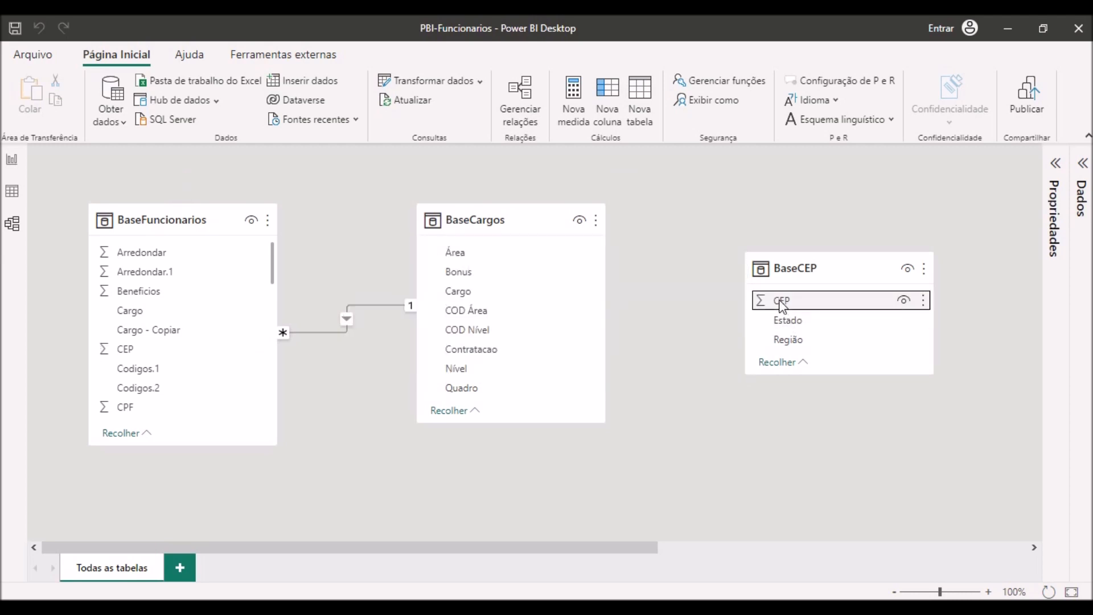
Relate CEP in BaseCEP to CEP in BaseFuncionarios with cardinality Um para muitos (1:*), and save the file.
{"action": "left_click_drag", "start_coordinate": [800, 300], "coordinate": [144, 356]}
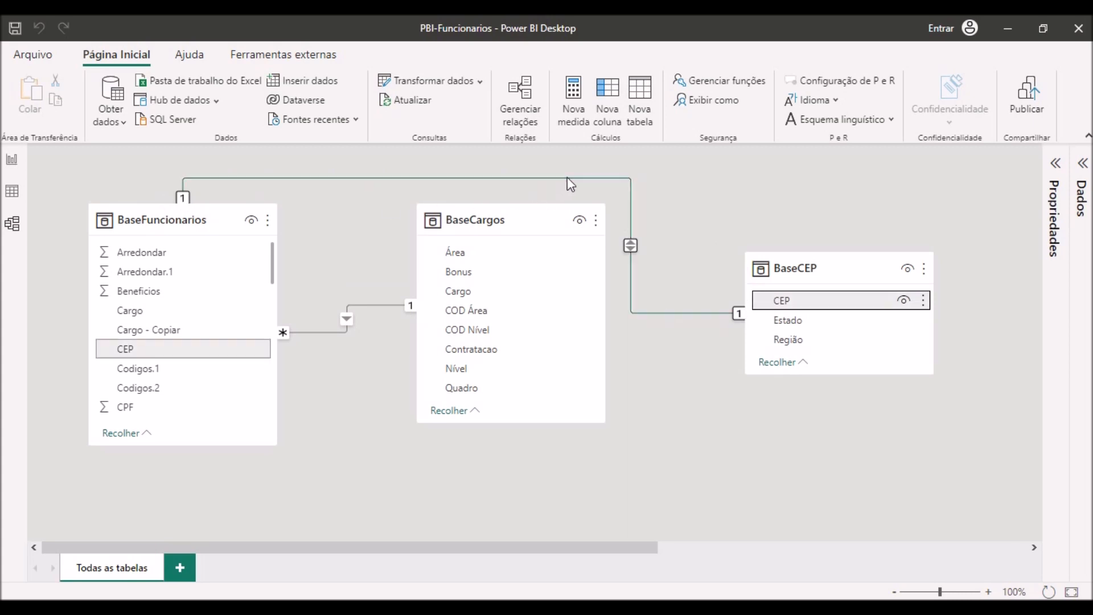
{"action": "left_click", "coordinate": [529, 93]}
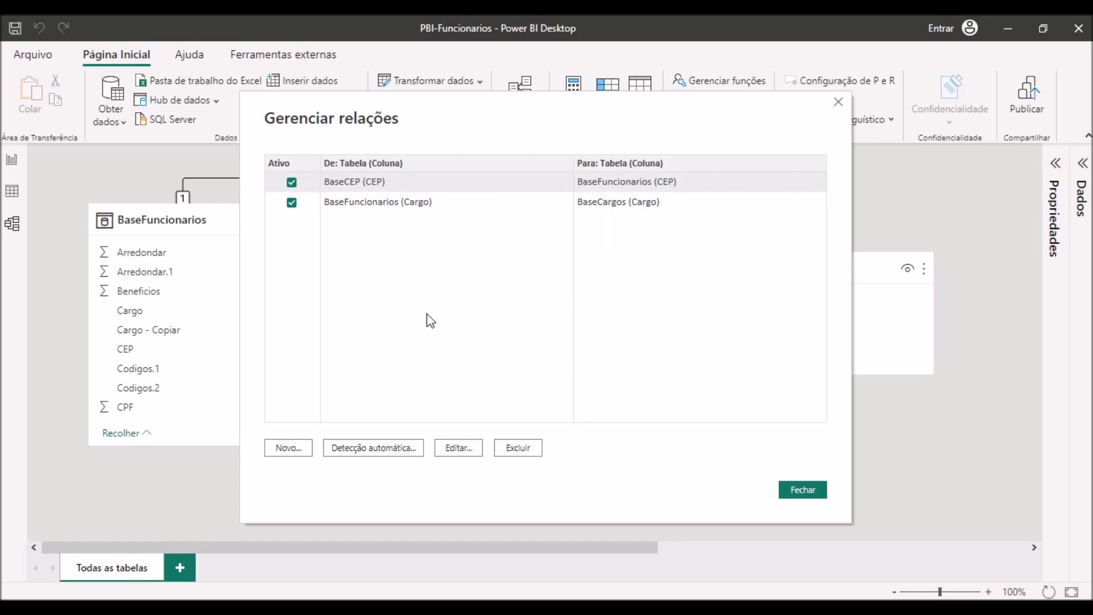
{"action": "left_click", "coordinate": [470, 447]}
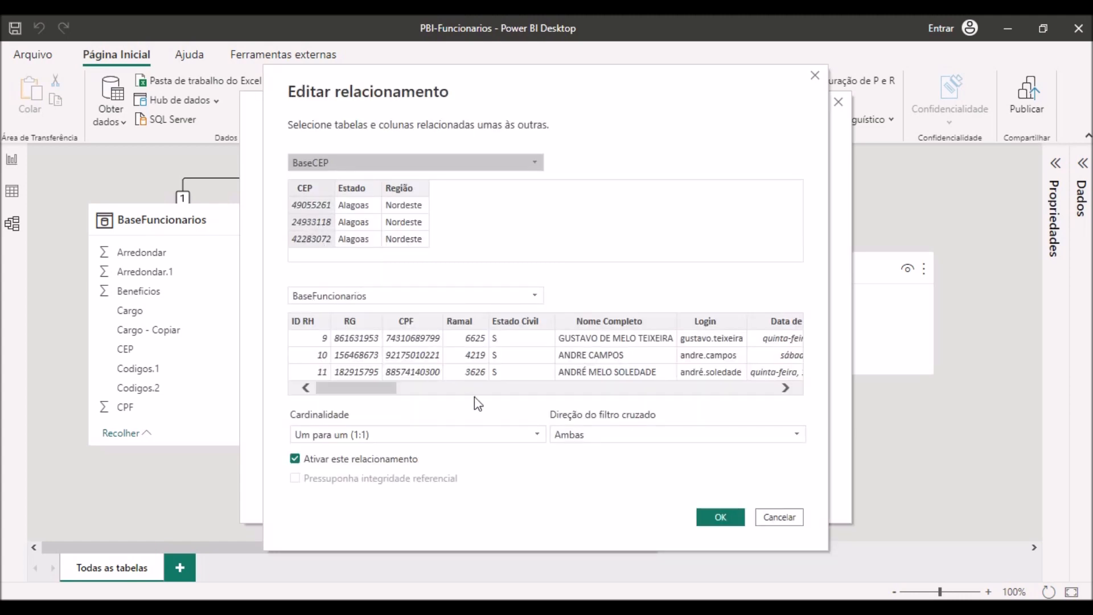
{"action": "left_click_drag", "start_coordinate": [393, 387], "coordinate": [470, 403]}
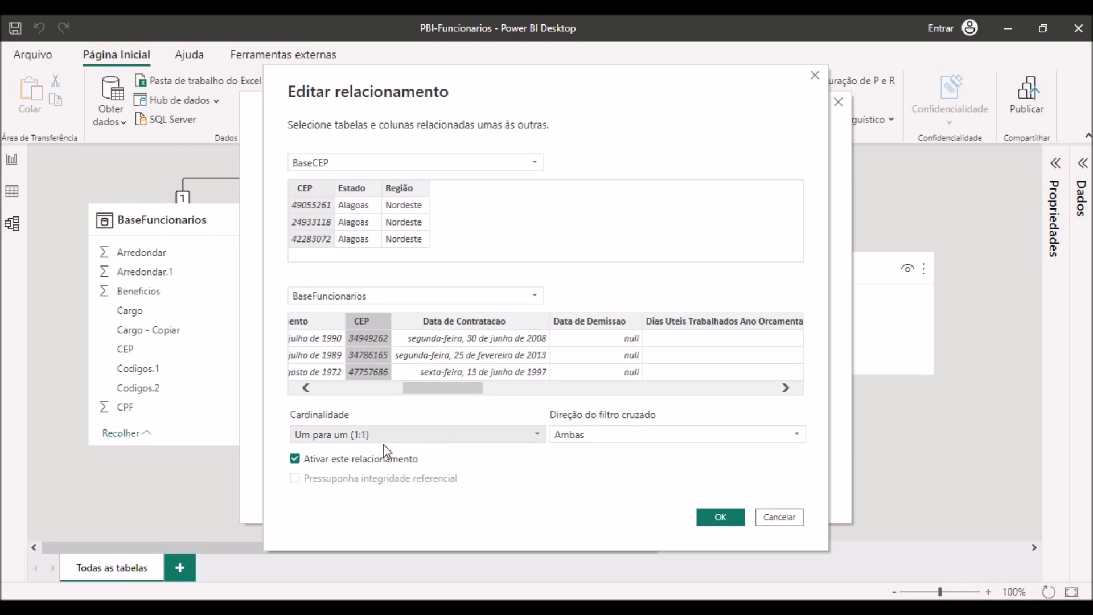
{"action": "left_click", "coordinate": [540, 434]}
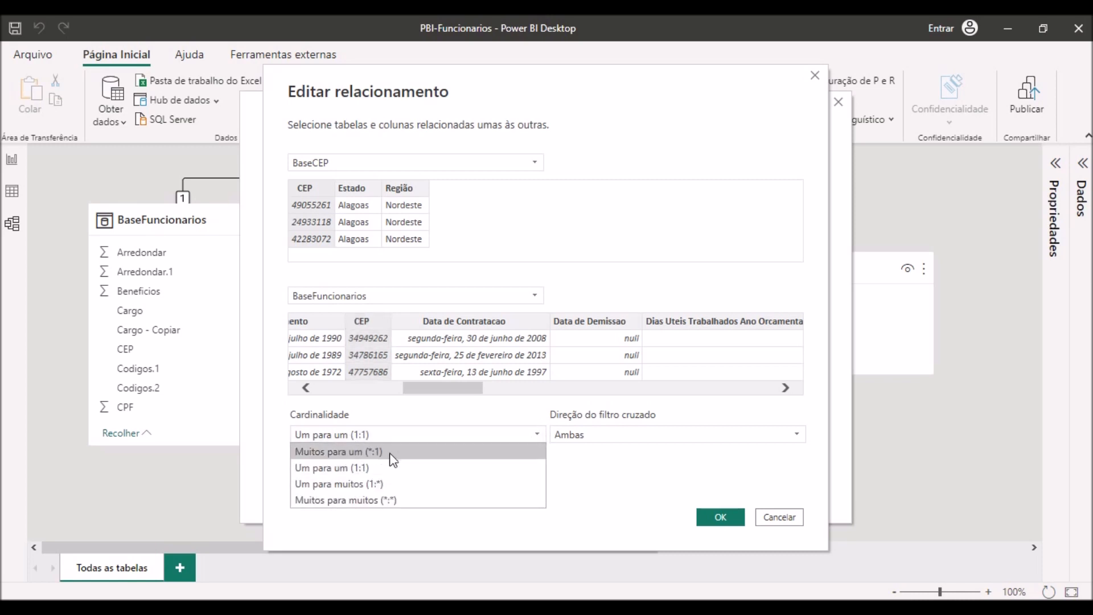
{"action": "left_click", "coordinate": [408, 479]}
{"action": "left_click", "coordinate": [721, 518]}
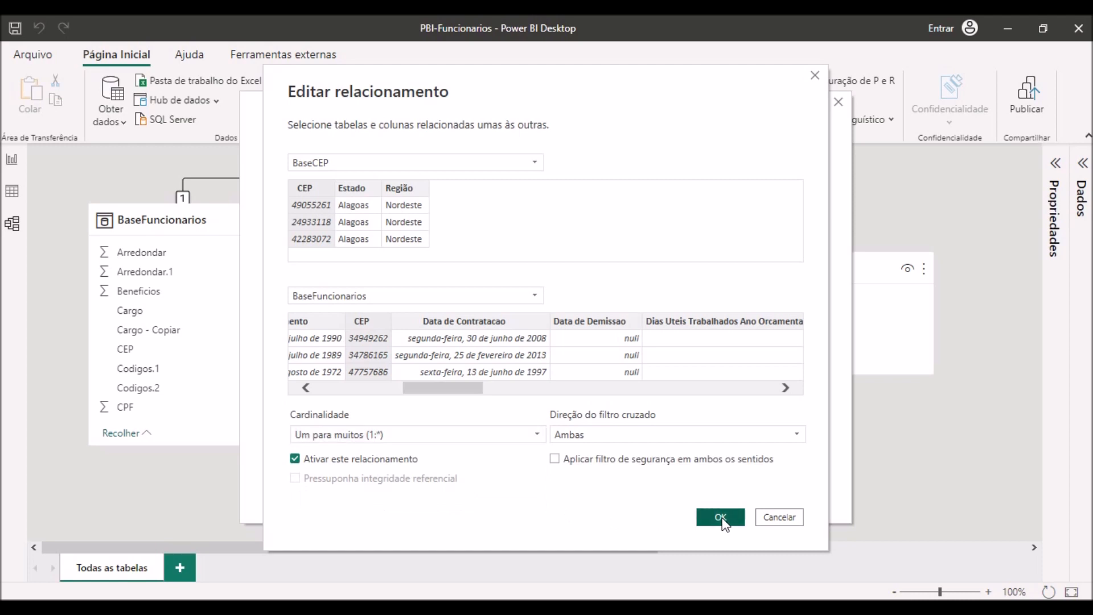
{"action": "left_click", "coordinate": [818, 496]}
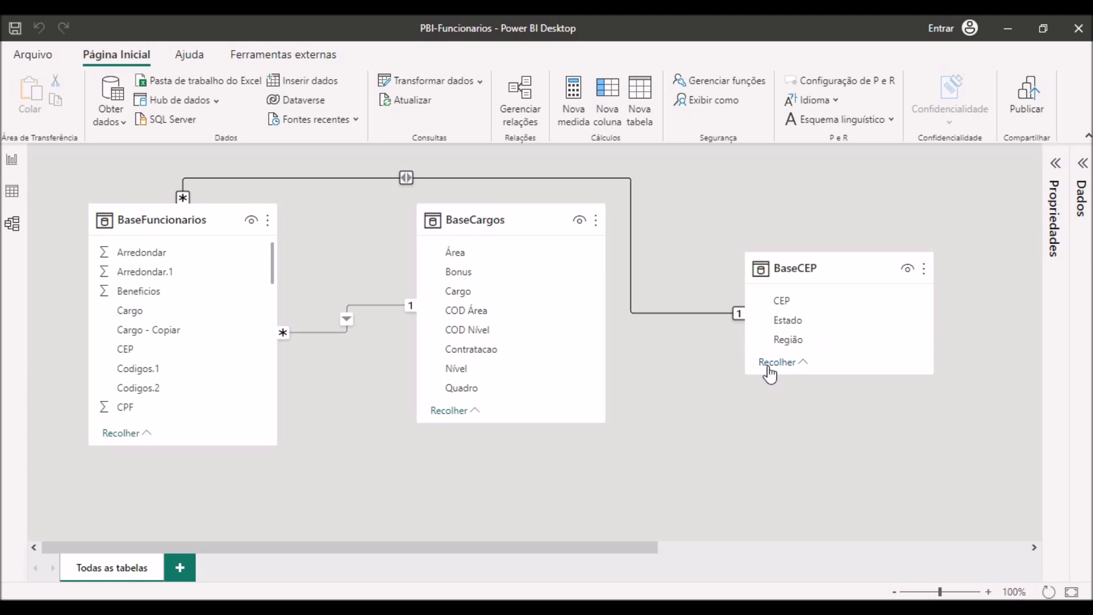
{"action": "key", "text": "ctrl+s"}
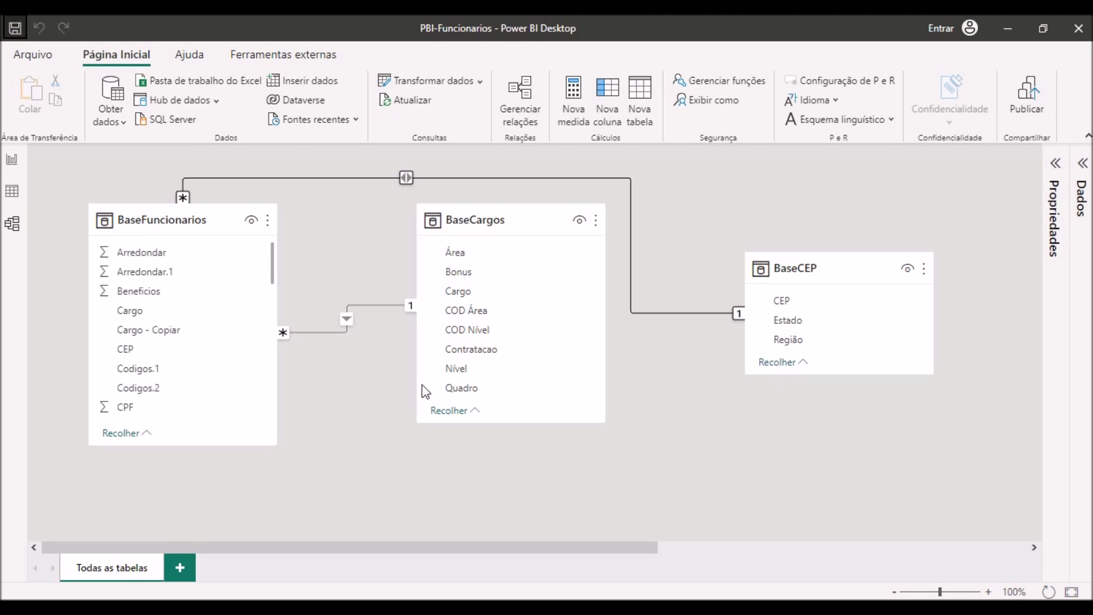